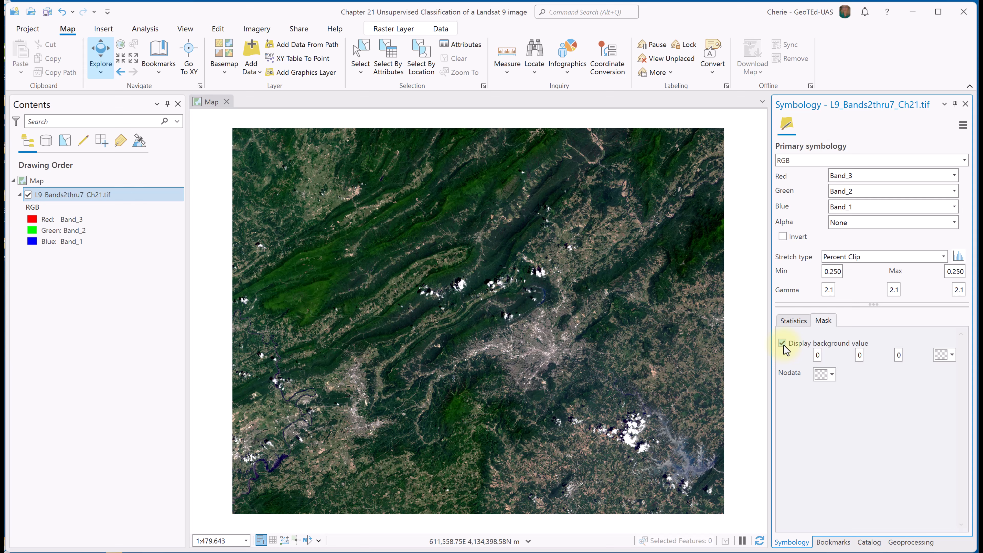
Step: Search the geoprocessing tools for "Classification" and open the Iso Cluster Unsupervised Classification tool
{"action": "left_click", "coordinate": [245, 27]}
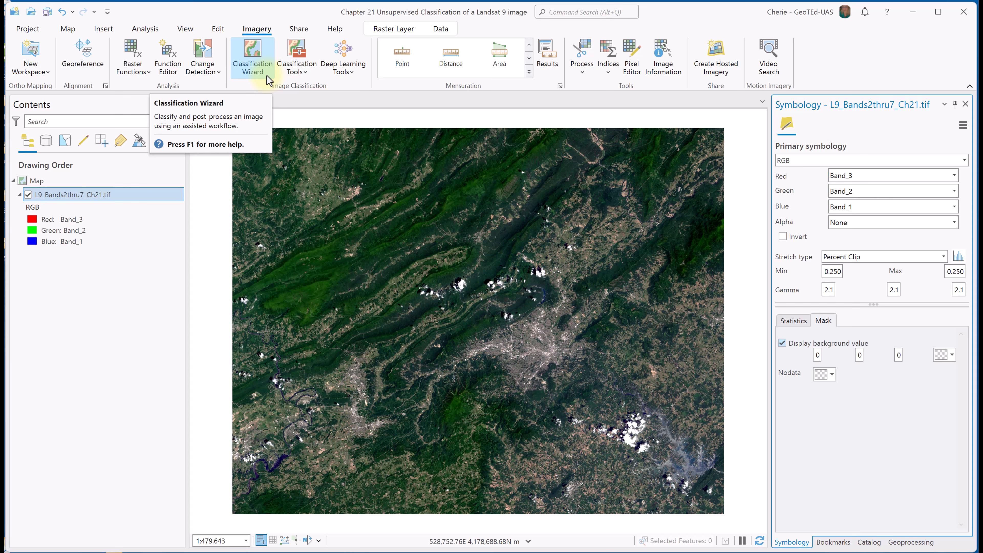
{"action": "left_click", "coordinate": [143, 28]}
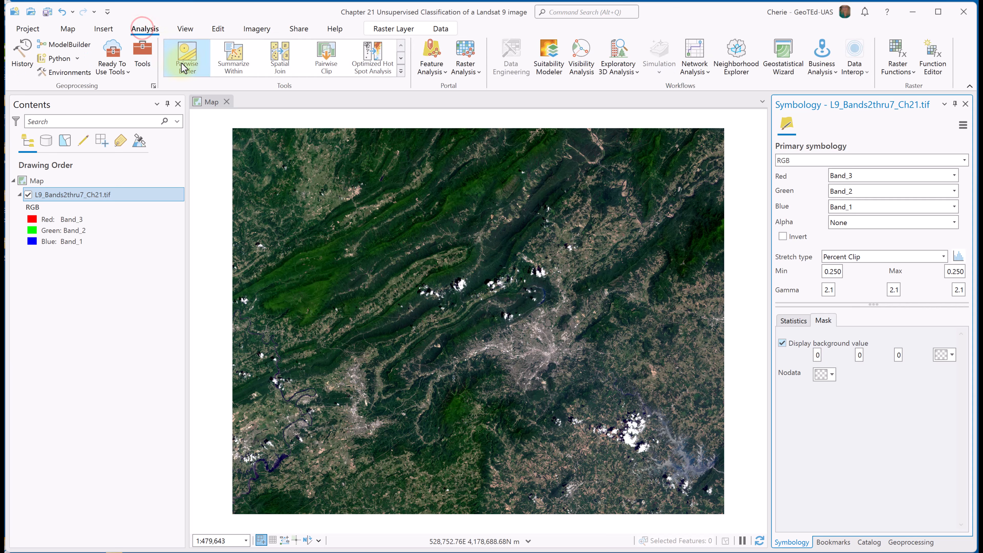
{"action": "left_click", "coordinate": [144, 55]}
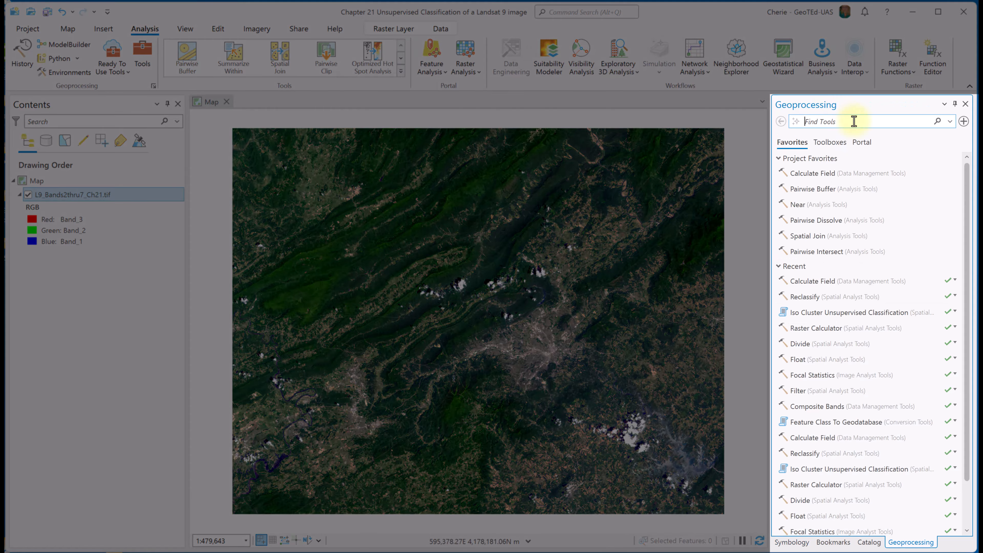
{"action": "left_click", "coordinate": [854, 121]}
{"action": "type", "text": "Classification"}
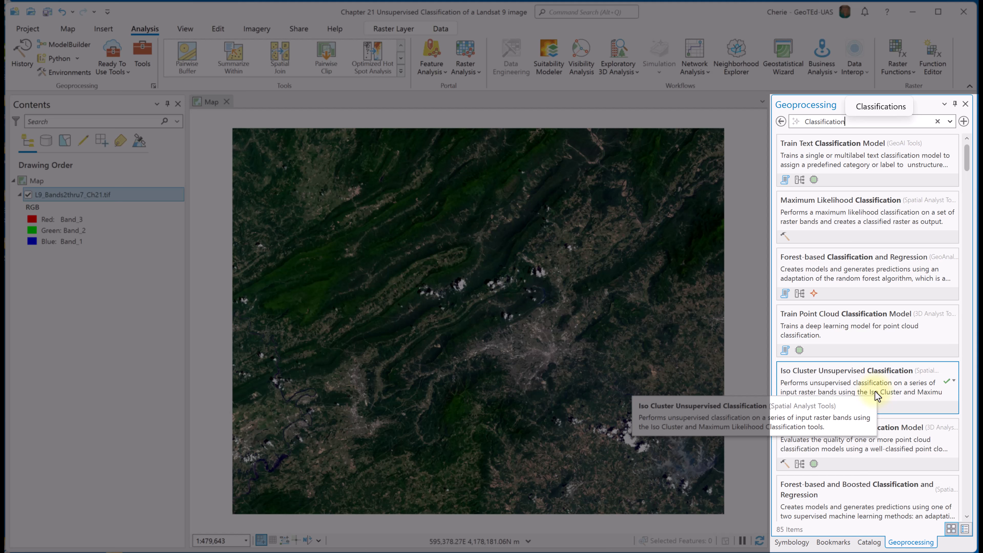
{"action": "left_click", "coordinate": [887, 390]}
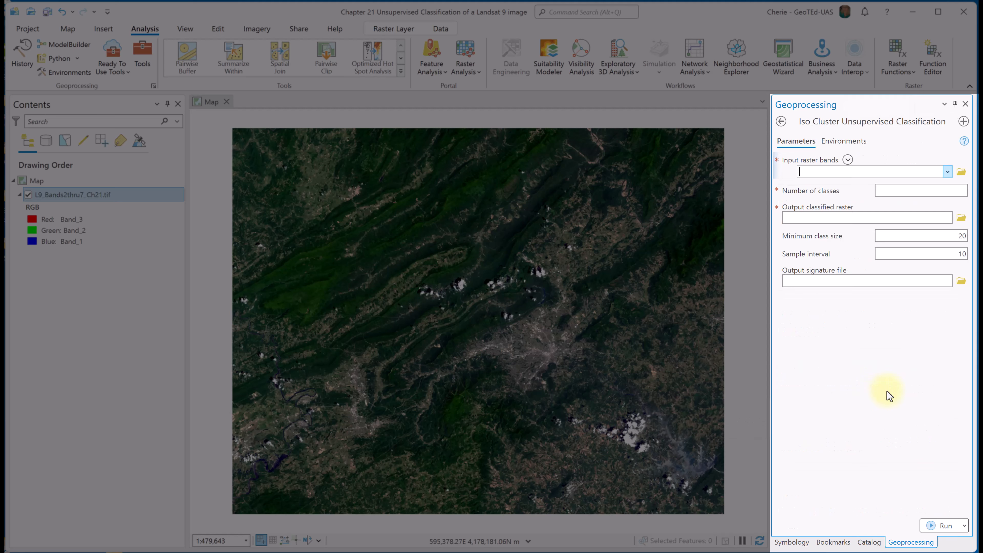
Step: Run the Iso Cluster Unsupervised Classification on L9_Bands2thru7_Ch21.tif with 25 classes
{"action": "left_click", "coordinate": [948, 171]}
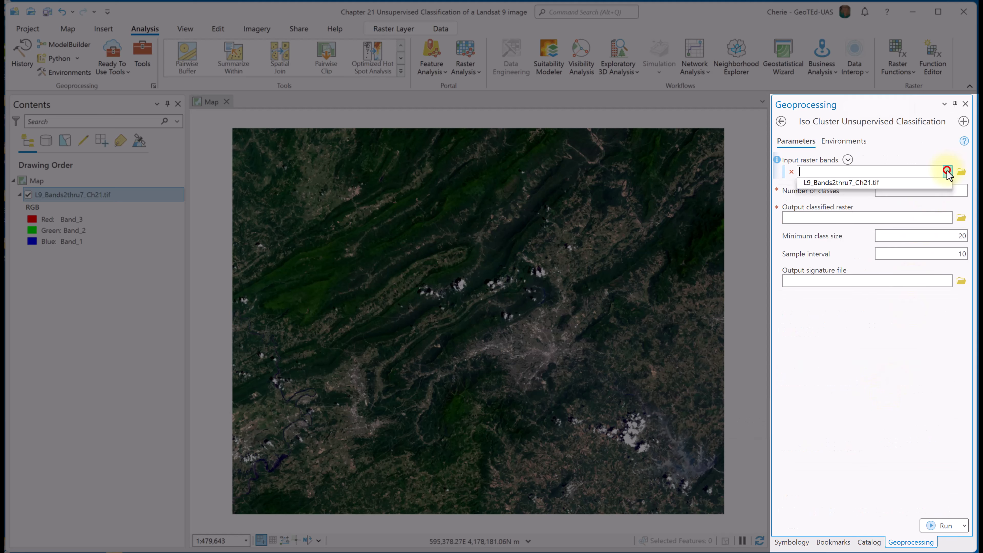
{"action": "left_click", "coordinate": [891, 186]}
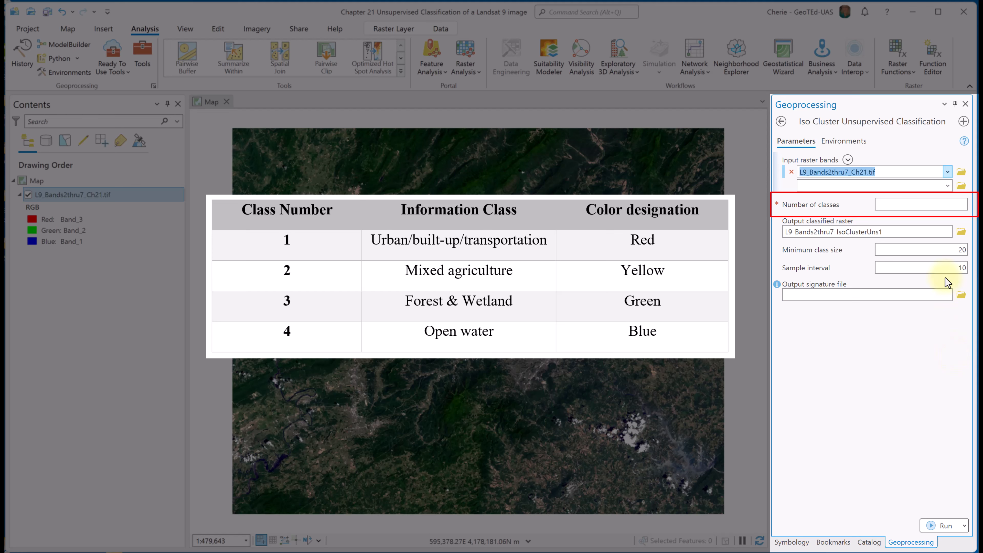
{"action": "left_click", "coordinate": [951, 204]}
{"action": "type", "text": "25"}
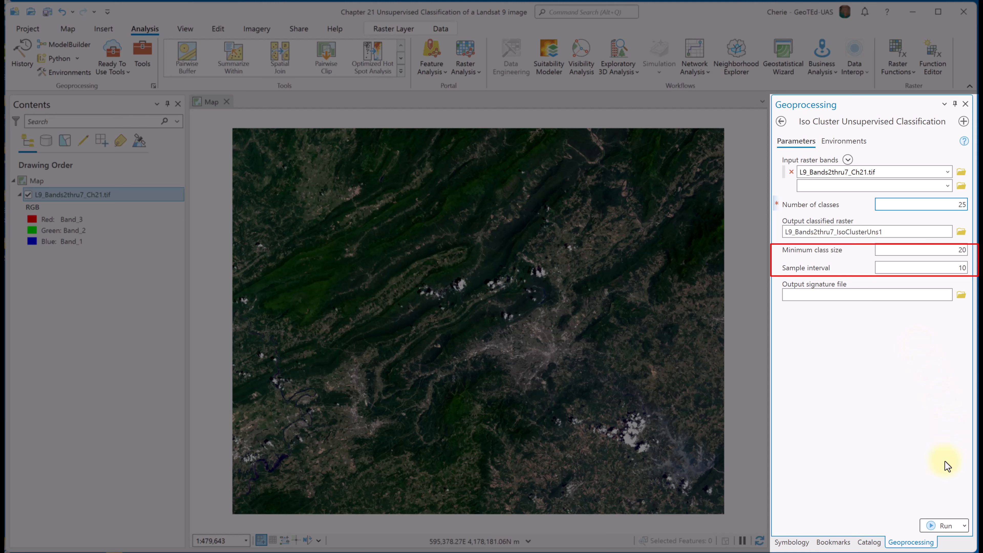
{"action": "left_click", "coordinate": [937, 525]}
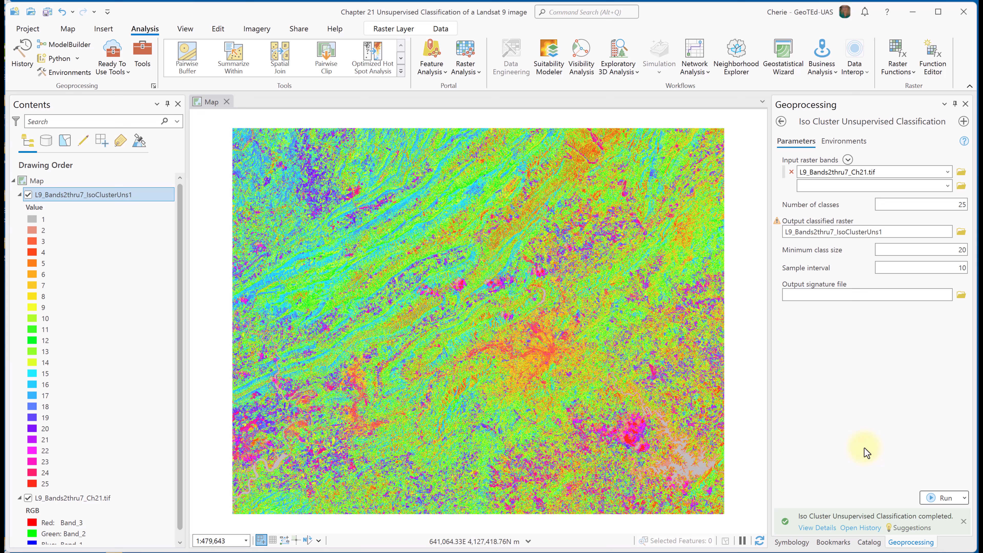
Step: Add the Imagery basemap to the map
{"action": "left_click", "coordinate": [66, 30]}
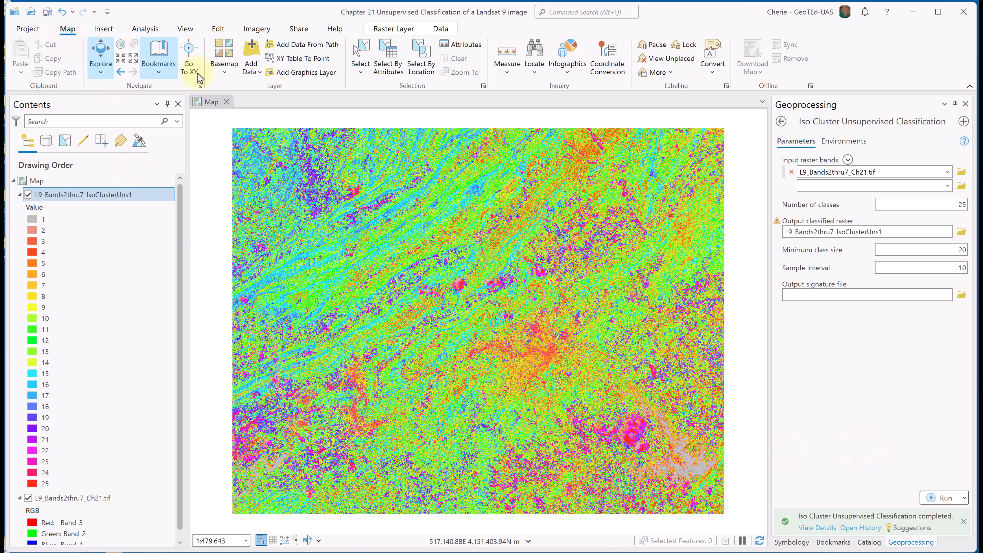
{"action": "left_click", "coordinate": [223, 72]}
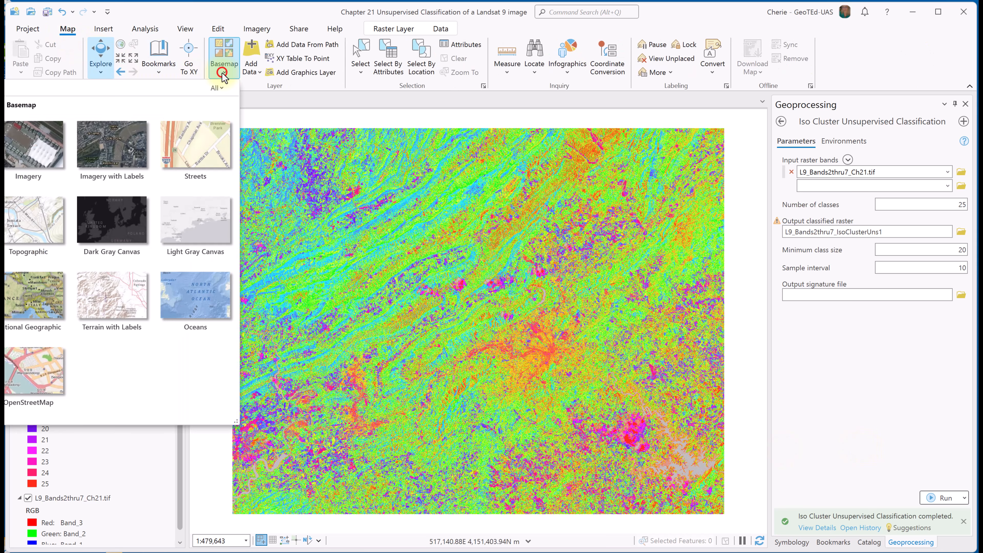
{"action": "left_click", "coordinate": [38, 166]}
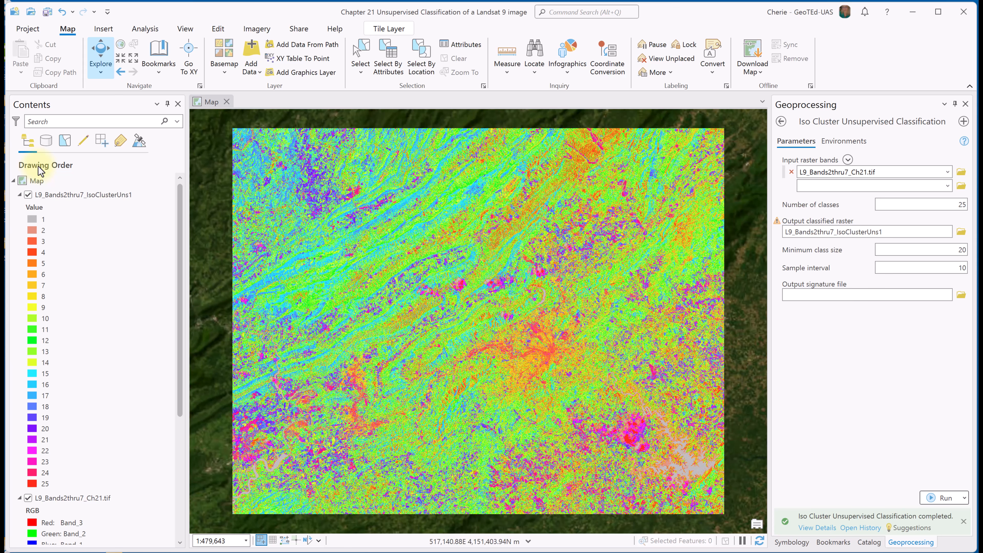
Step: Hide the classified raster and the L9_Bands2thru7_Ch21.tif layer, and examine the quarry area on the basemap imagery
{"action": "left_click", "coordinate": [29, 198]}
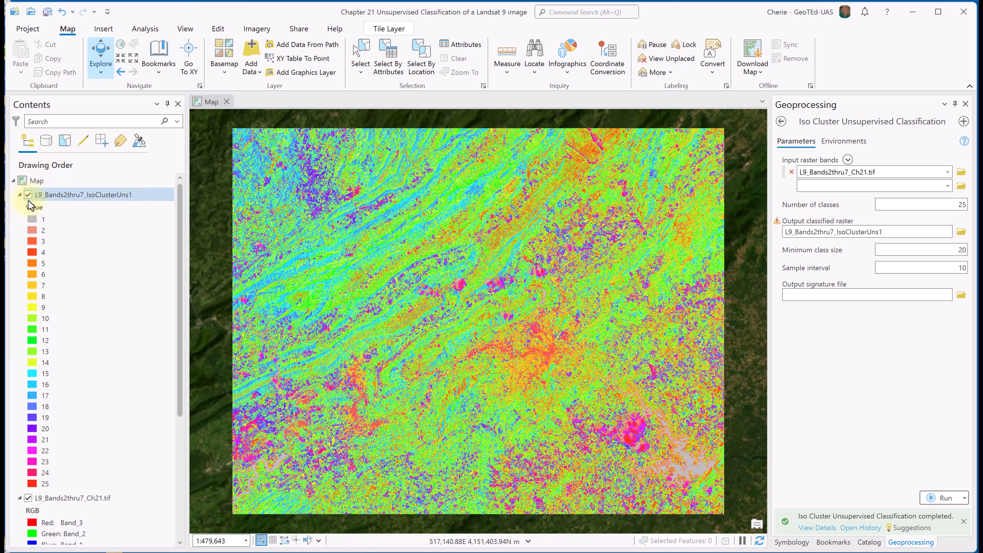
{"action": "left_click", "coordinate": [28, 194]}
{"action": "left_click", "coordinate": [27, 498]}
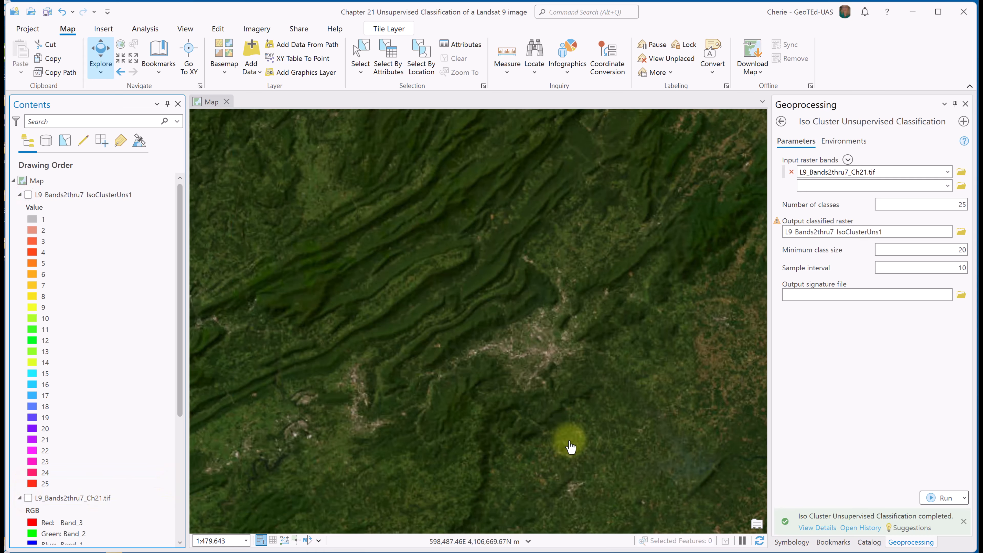
{"action": "scroll", "coordinate": [570, 447], "scroll_direction": "up", "scroll_amount": 5}
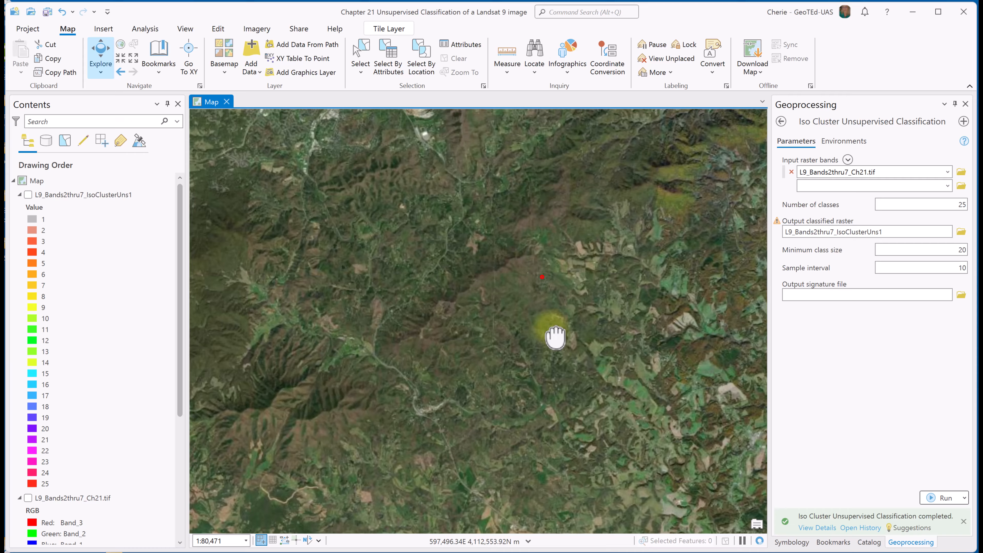
{"action": "left_click_drag", "start_coordinate": [555, 337], "coordinate": [600, 457]}
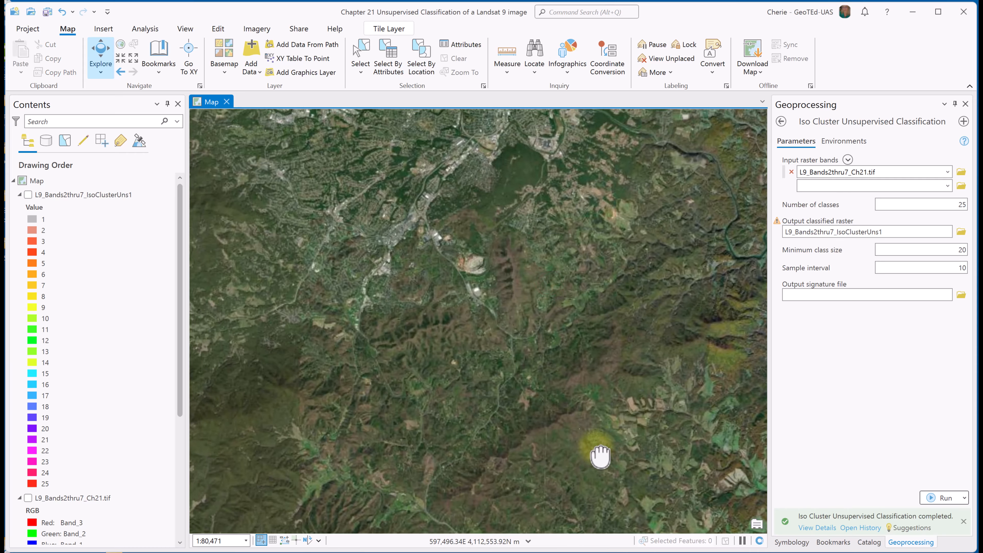
{"action": "scroll", "coordinate": [591, 448], "scroll_direction": "up", "scroll_amount": 4}
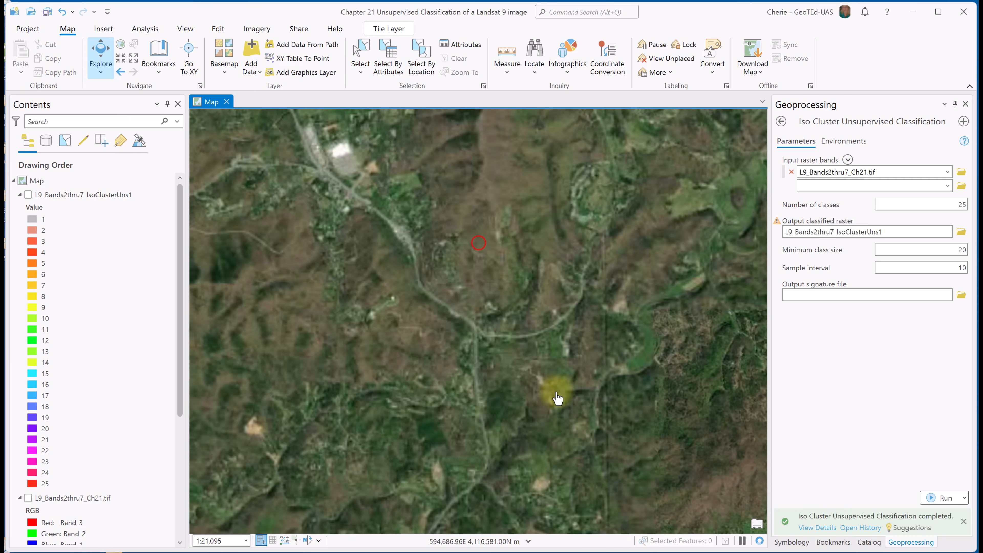
{"action": "left_click_drag", "start_coordinate": [557, 397], "coordinate": [645, 508]}
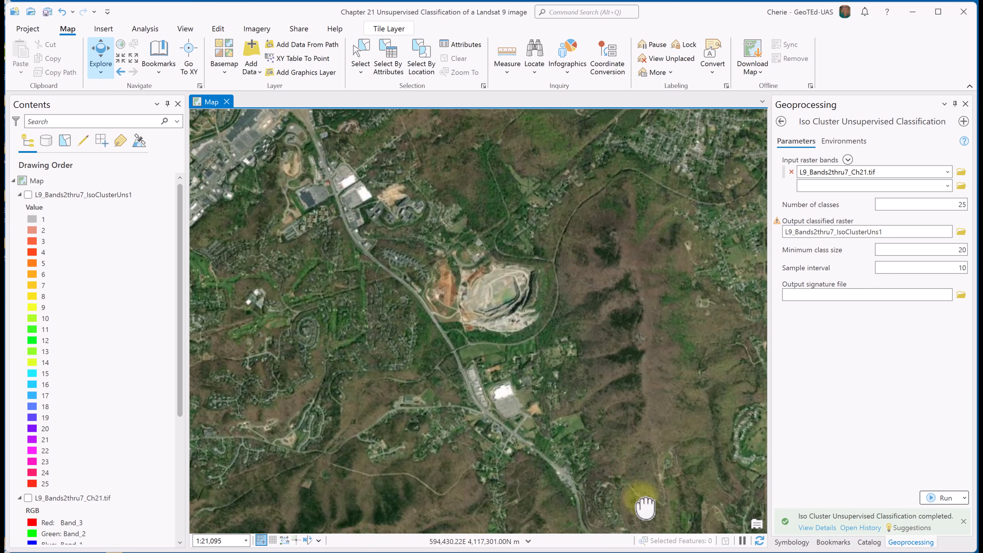
{"action": "scroll", "coordinate": [468, 391], "scroll_direction": "up", "scroll_amount": 3}
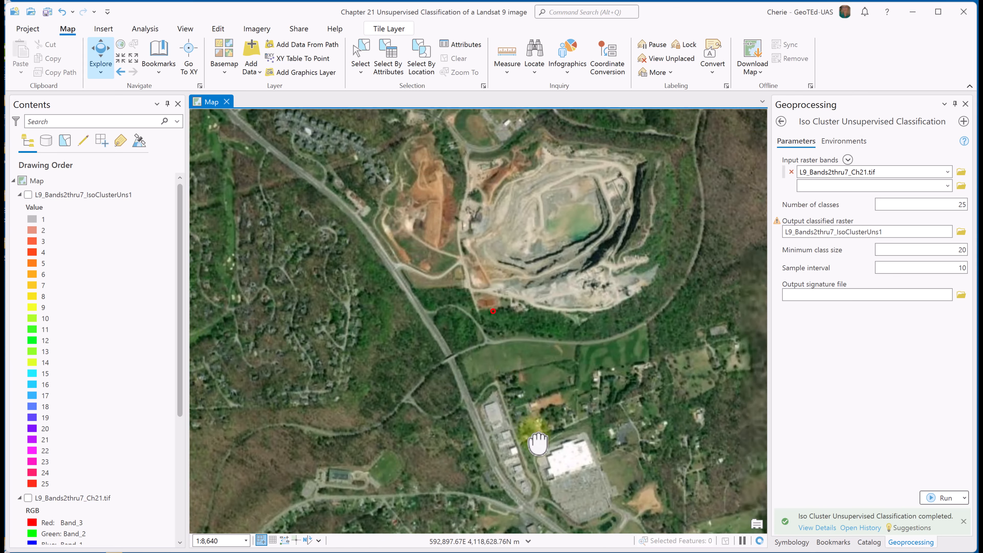
Step: Show the L9_Bands2thru7_IsoClusterUns1 layer again and return the map to that layer's full extent
{"action": "left_click", "coordinate": [28, 195]}
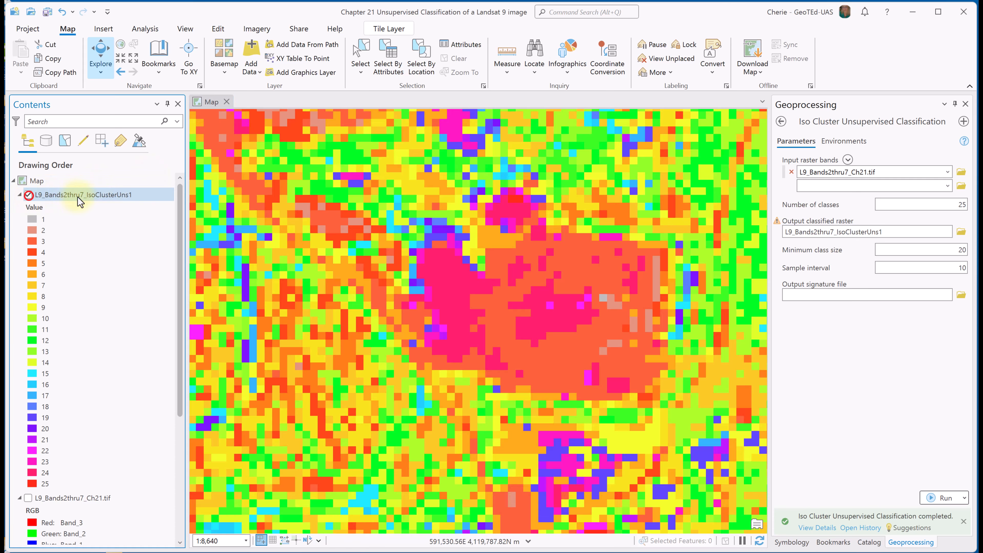
{"action": "right_click", "coordinate": [78, 197]}
{"action": "left_click", "coordinate": [89, 190]}
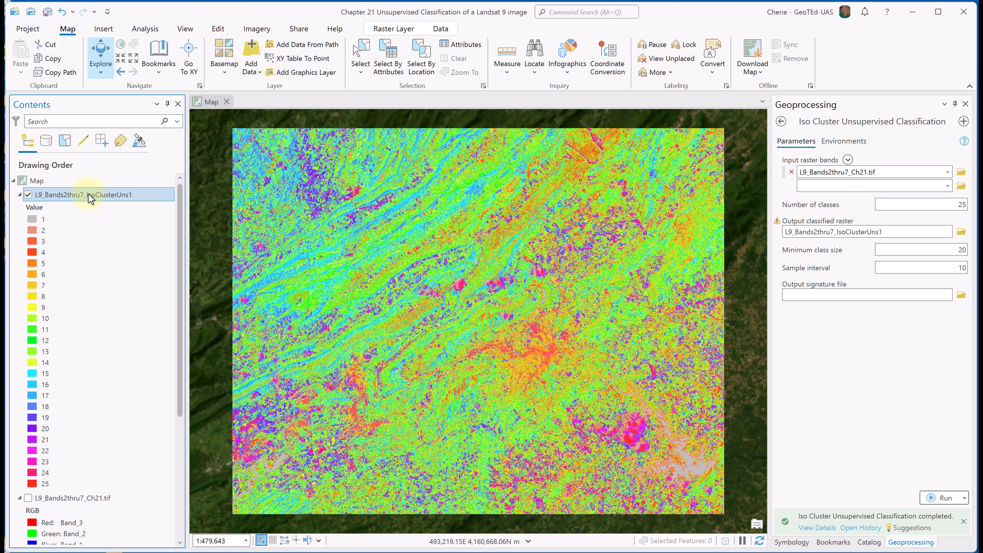
Step: Recolour classes 4, 8, 9, 17, 18, 24 and 25 of the classified raster black
{"action": "left_click", "coordinate": [31, 308]}
{"action": "left_click", "coordinate": [43, 442]}
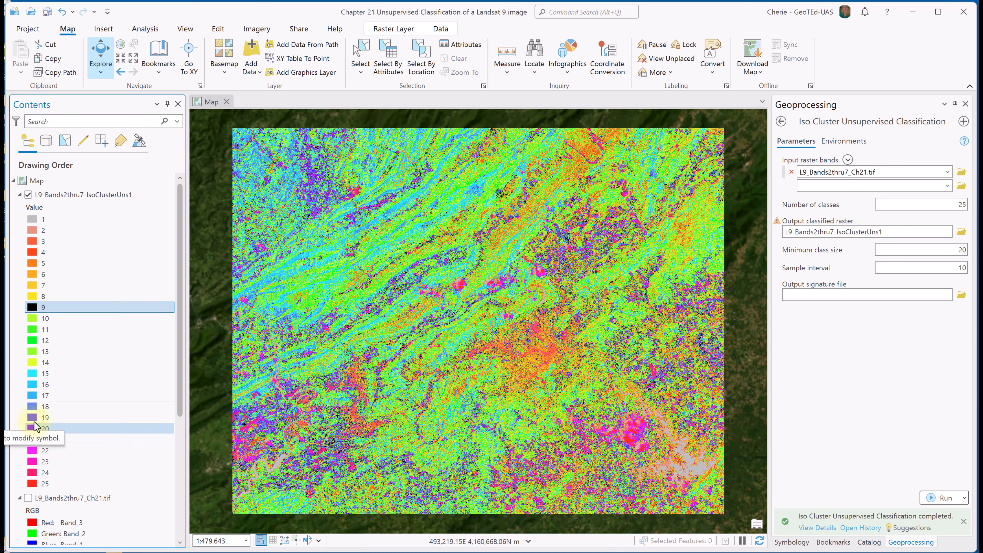
{"action": "left_click", "coordinate": [31, 253]}
{"action": "left_click", "coordinate": [45, 386]}
{"action": "left_click", "coordinate": [32, 483]}
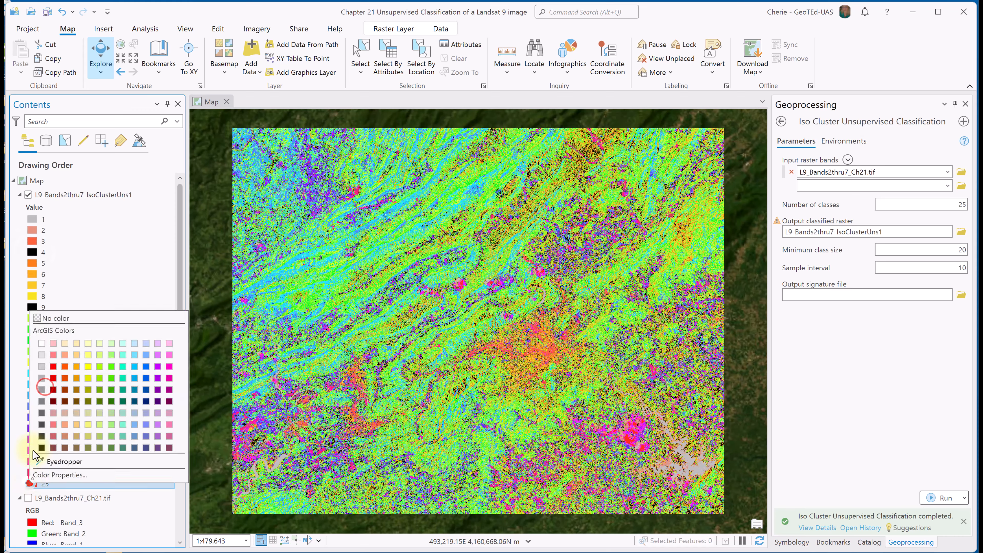
{"action": "left_click", "coordinate": [44, 439]}
{"action": "left_click", "coordinate": [31, 395]}
{"action": "left_click", "coordinate": [44, 532]}
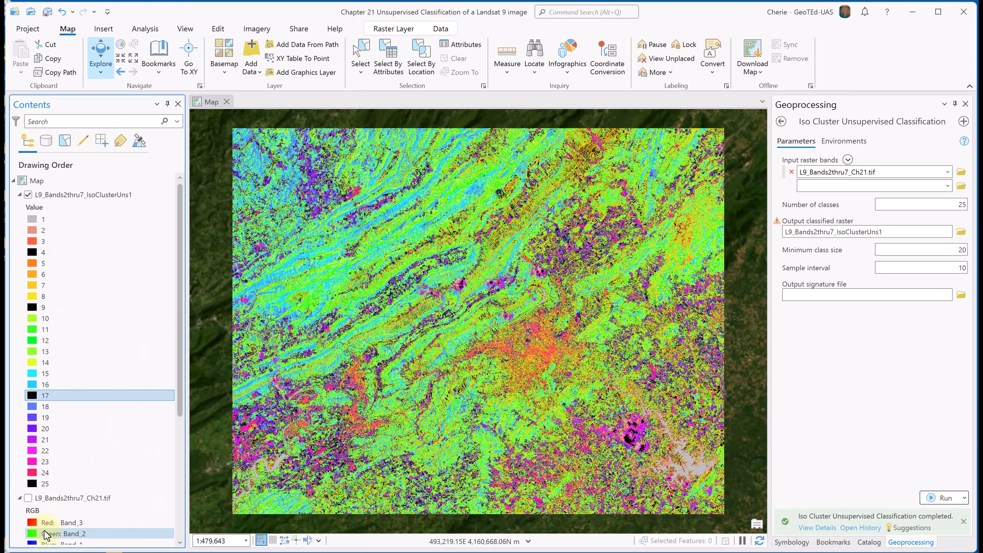
{"action": "left_click", "coordinate": [32, 417]}
{"action": "left_click", "coordinate": [45, 542]}
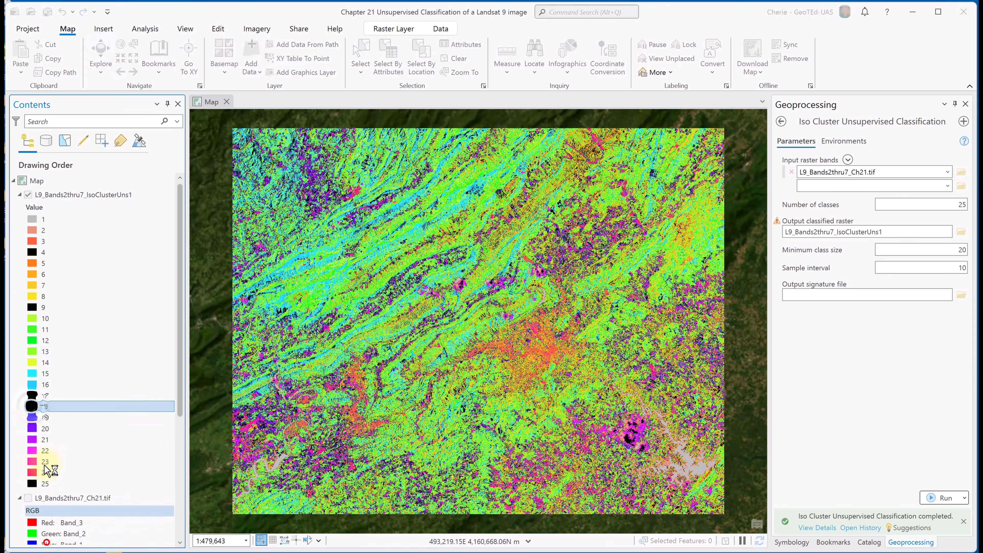
{"action": "left_click", "coordinate": [31, 296]}
{"action": "left_click", "coordinate": [44, 437]}
{"action": "left_click", "coordinate": [36, 470]}
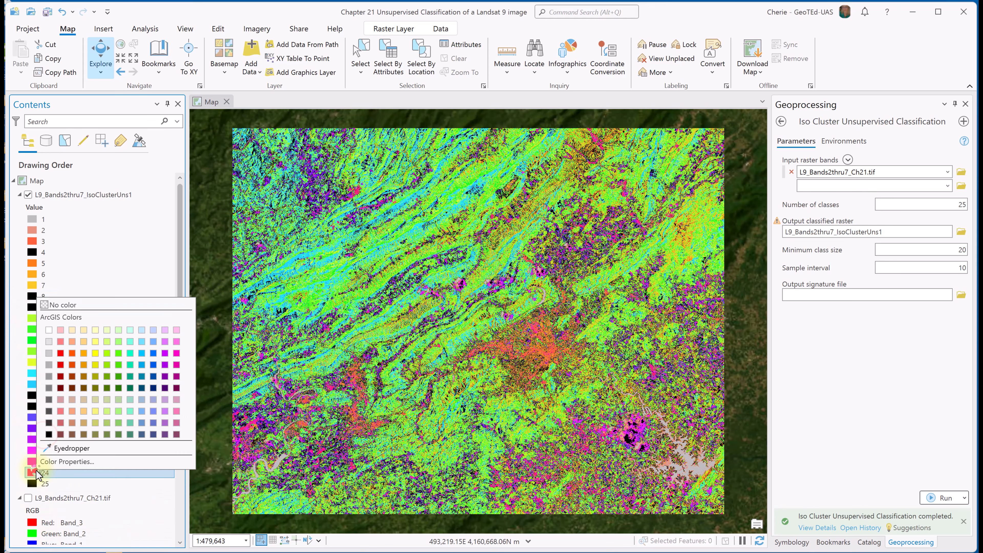
{"action": "left_click", "coordinate": [47, 431]}
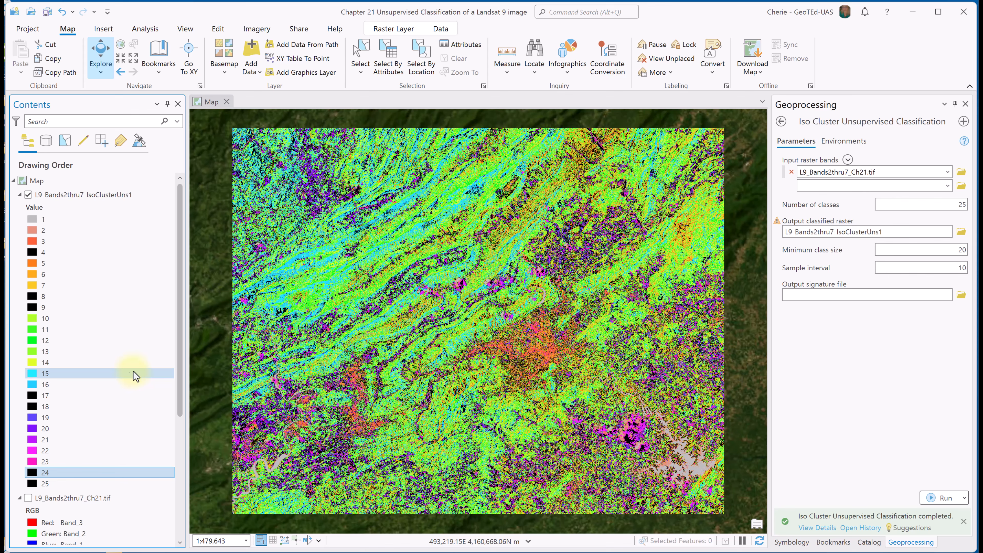
Step: Identify the class of the grey lake pixels near the southeast corner of the classified raster
{"action": "left_click_drag", "start_coordinate": [615, 443], "coordinate": [385, 348]}
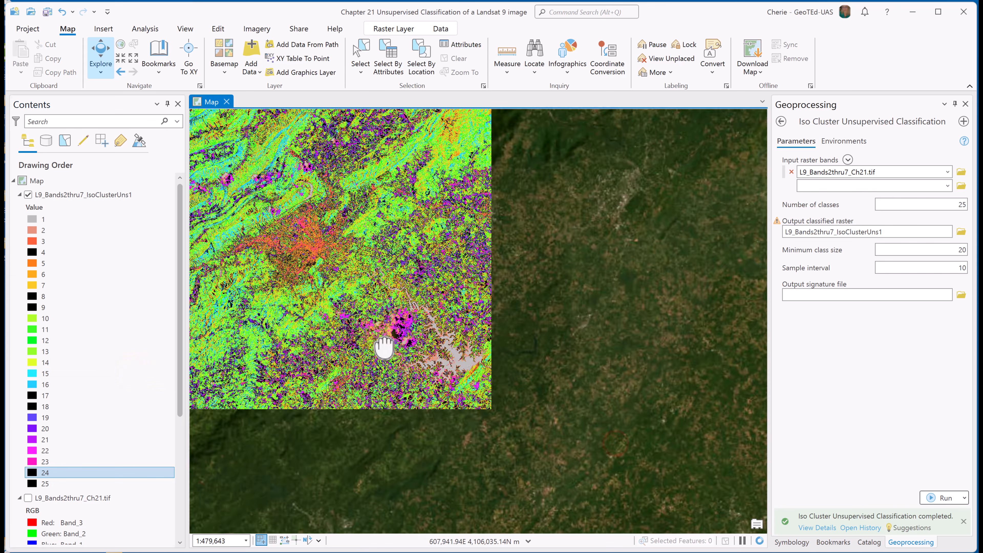
{"action": "scroll", "coordinate": [408, 358], "scroll_direction": "up", "scroll_amount": 5}
{"action": "scroll", "coordinate": [517, 376], "scroll_direction": "up", "scroll_amount": 2}
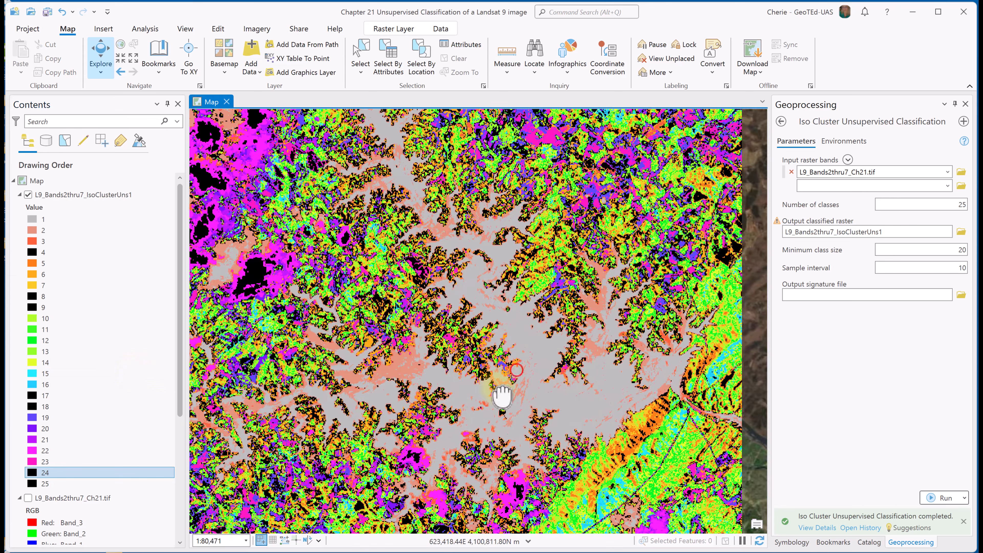
{"action": "left_click", "coordinate": [540, 348]}
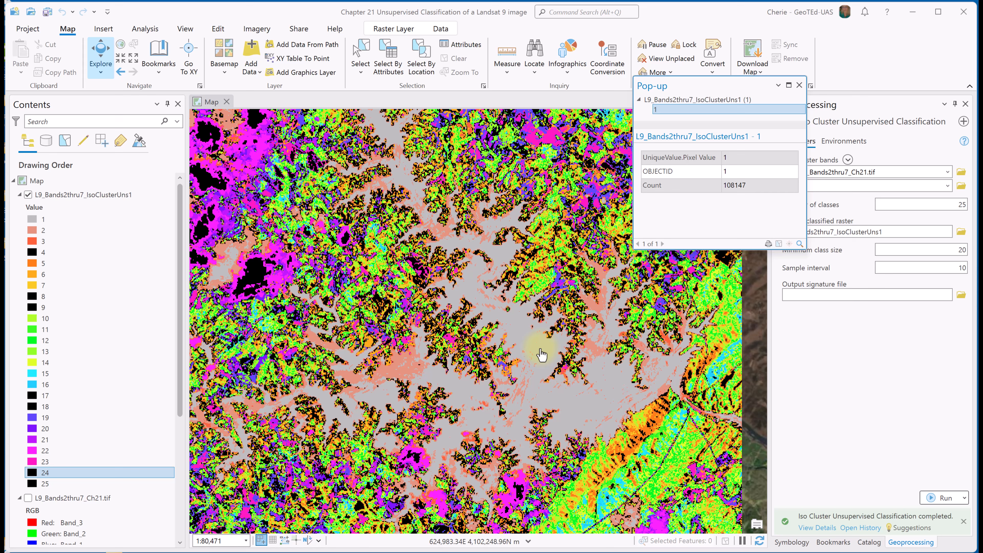
Step: Recolour class 1 of the classified raster blue and inspect the lake's pixels on the map
{"action": "left_click", "coordinate": [32, 221]}
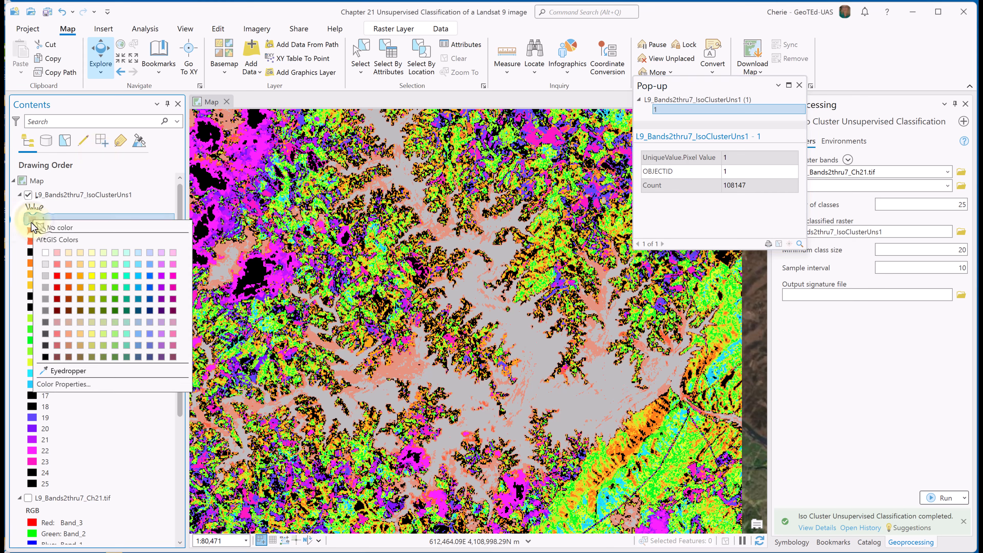
{"action": "left_click", "coordinate": [150, 287]}
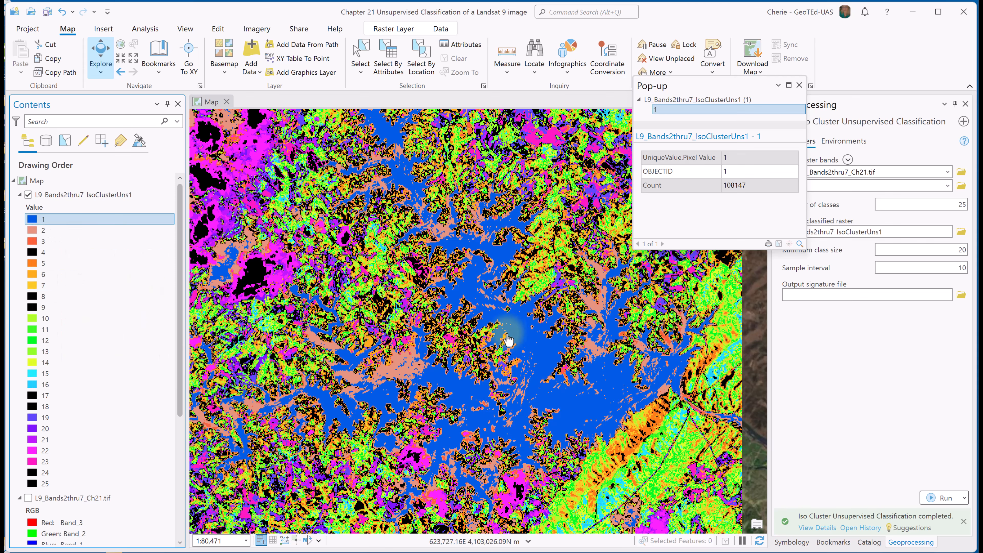
{"action": "scroll", "coordinate": [512, 377], "scroll_direction": "down", "scroll_amount": 5}
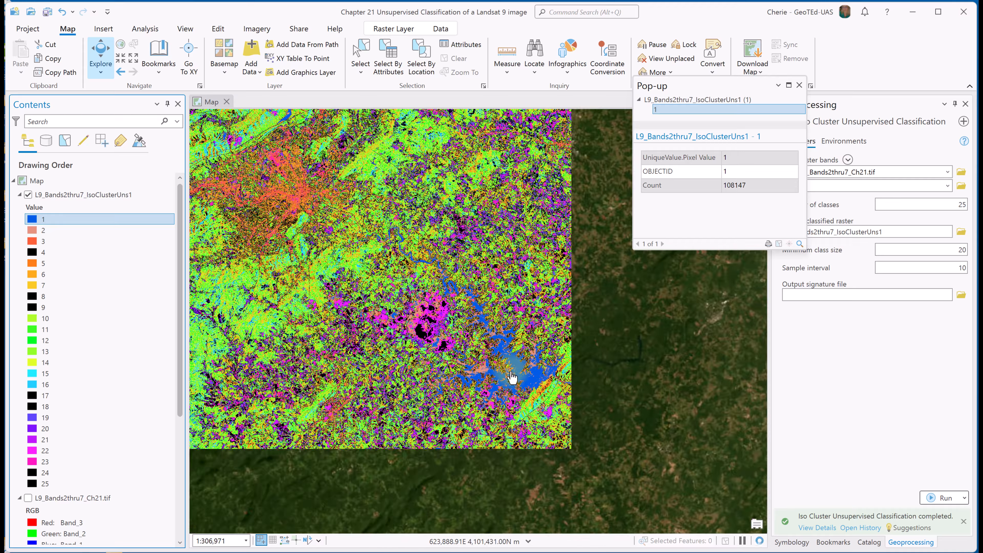
{"action": "scroll", "coordinate": [512, 377], "scroll_direction": "up", "scroll_amount": 2}
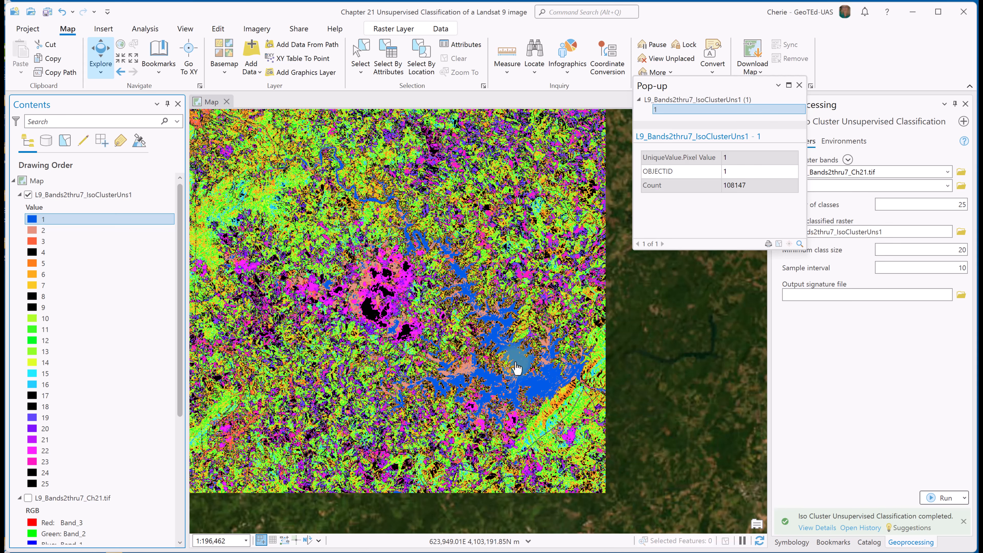
{"action": "scroll", "coordinate": [516, 367], "scroll_direction": "up", "scroll_amount": 5}
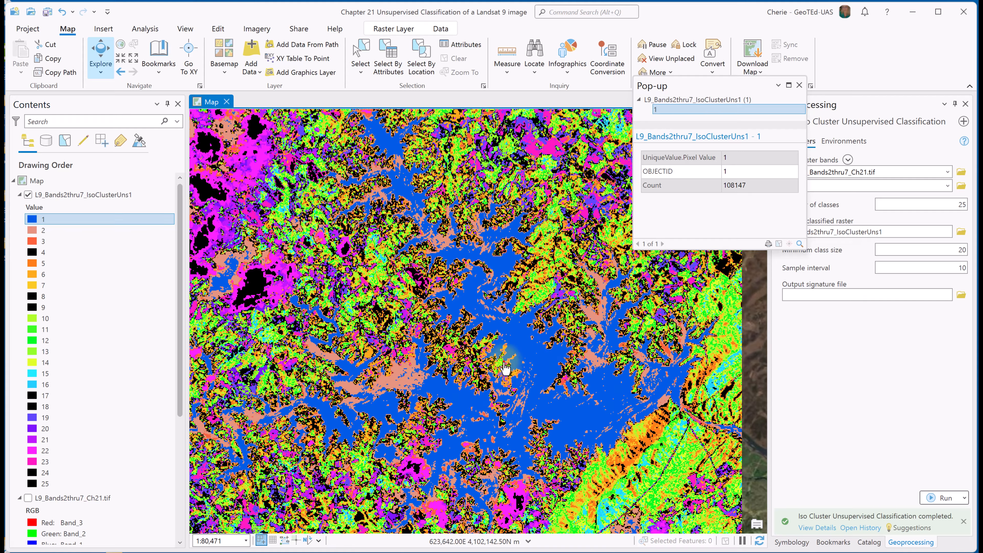
Step: Swipe the classified raster over the lake to compare its pixels with the imagery beneath, and exit swipe mode
{"action": "left_click_drag", "start_coordinate": [504, 362], "coordinate": [532, 359]}
{"action": "left_click", "coordinate": [59, 196]}
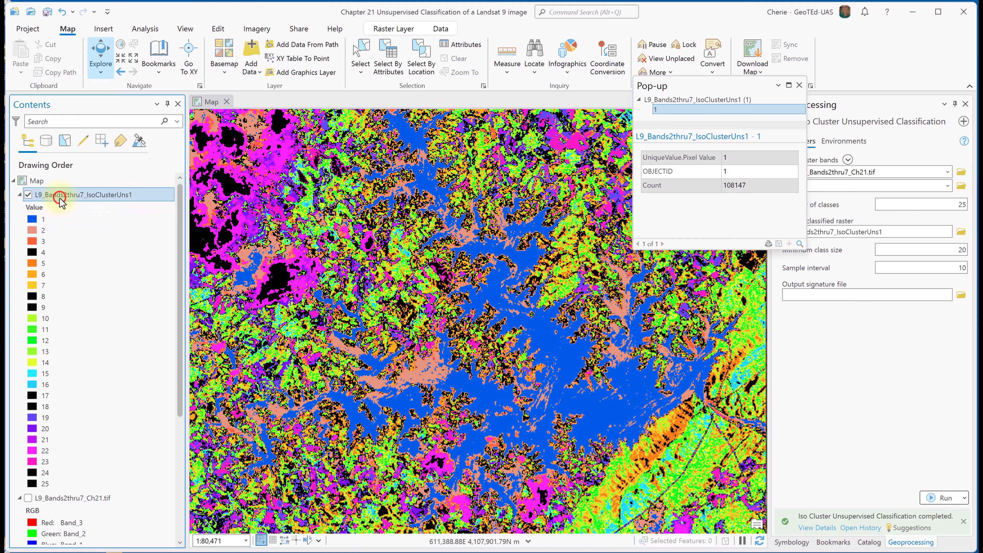
{"action": "left_click", "coordinate": [394, 31]}
{"action": "left_click", "coordinate": [307, 44]}
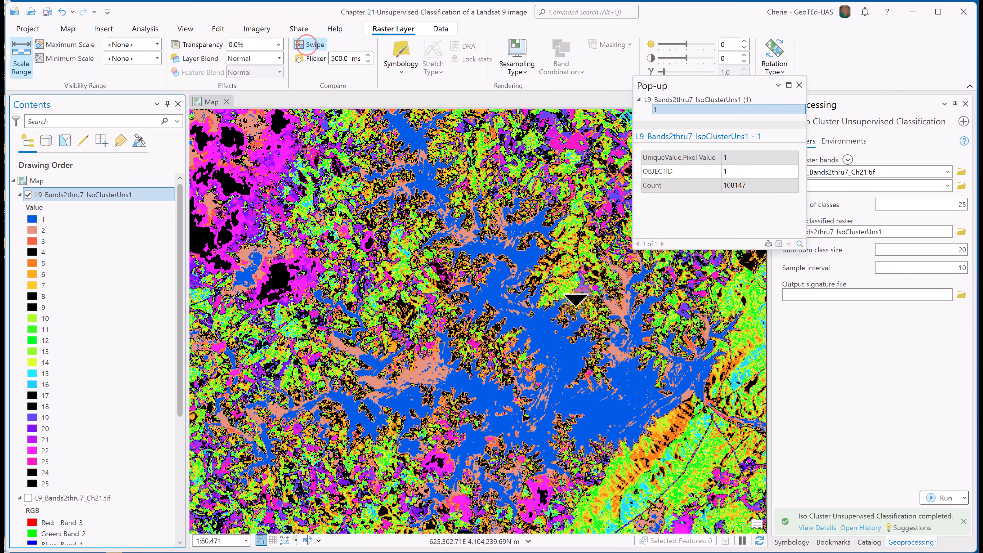
{"action": "left_click_drag", "start_coordinate": [576, 300], "coordinate": [544, 358]}
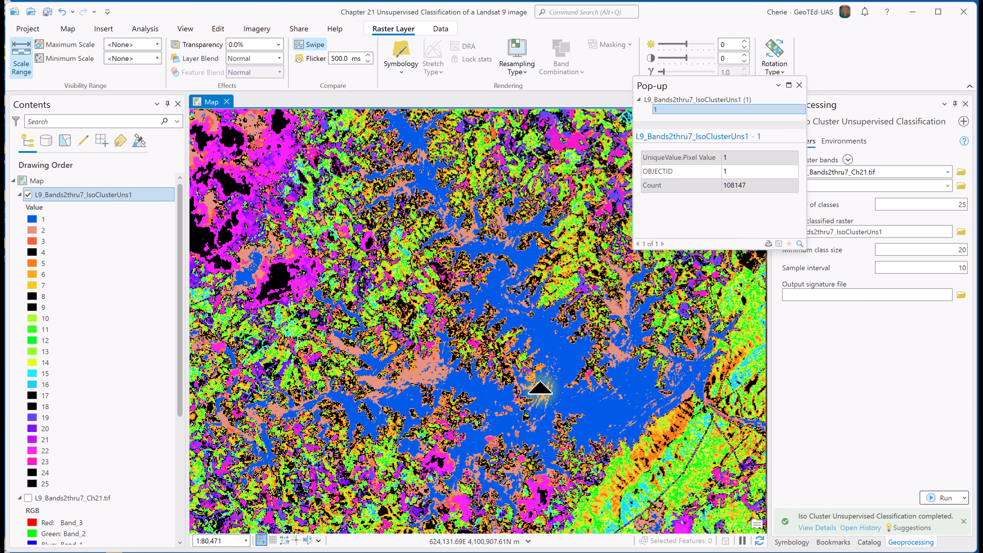
{"action": "scroll", "coordinate": [540, 389], "scroll_direction": "up", "scroll_amount": 4}
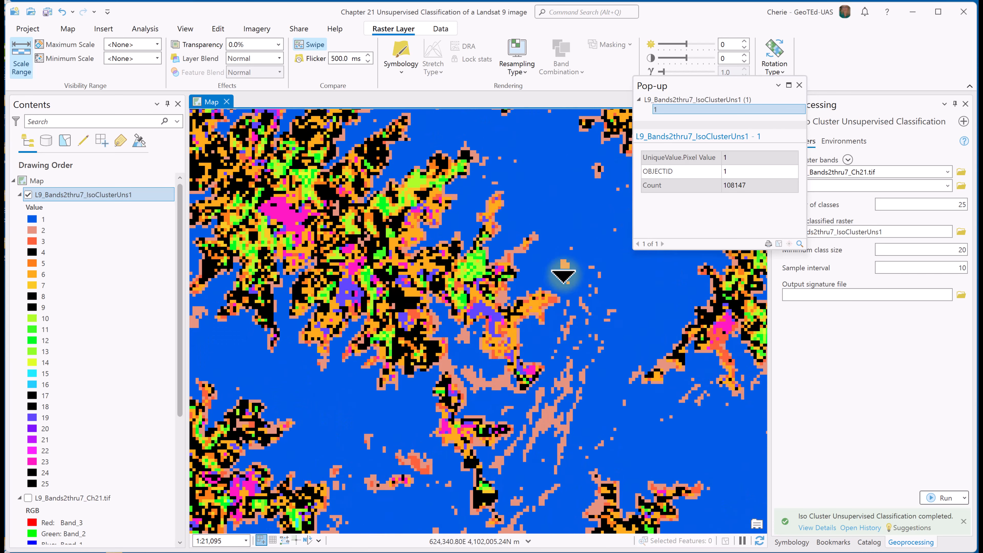
{"action": "left_click_drag", "start_coordinate": [615, 322], "coordinate": [588, 373]}
{"action": "right_click", "coordinate": [586, 372]}
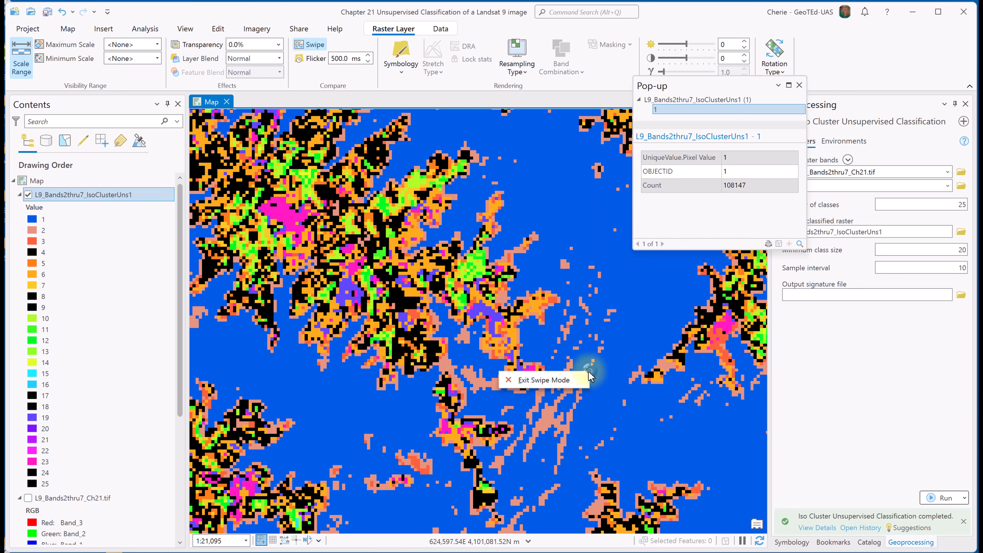
{"action": "left_click", "coordinate": [544, 380]}
Step: Identify the class of the salmon-coloured pixels in the lake and recolour class 2 of the classified raster blue
{"action": "left_click", "coordinate": [546, 417]}
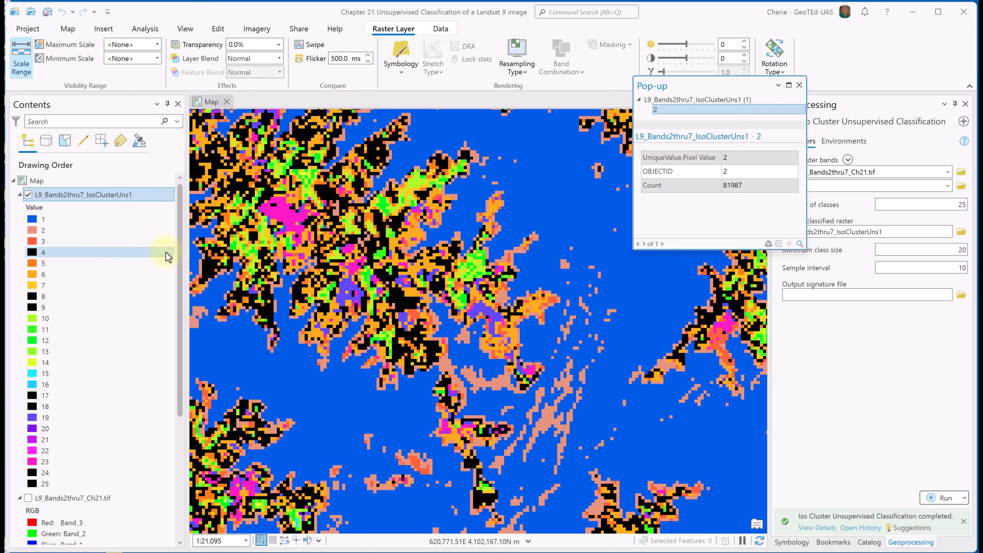
{"action": "left_click", "coordinate": [34, 233]}
{"action": "right_click", "coordinate": [34, 232]}
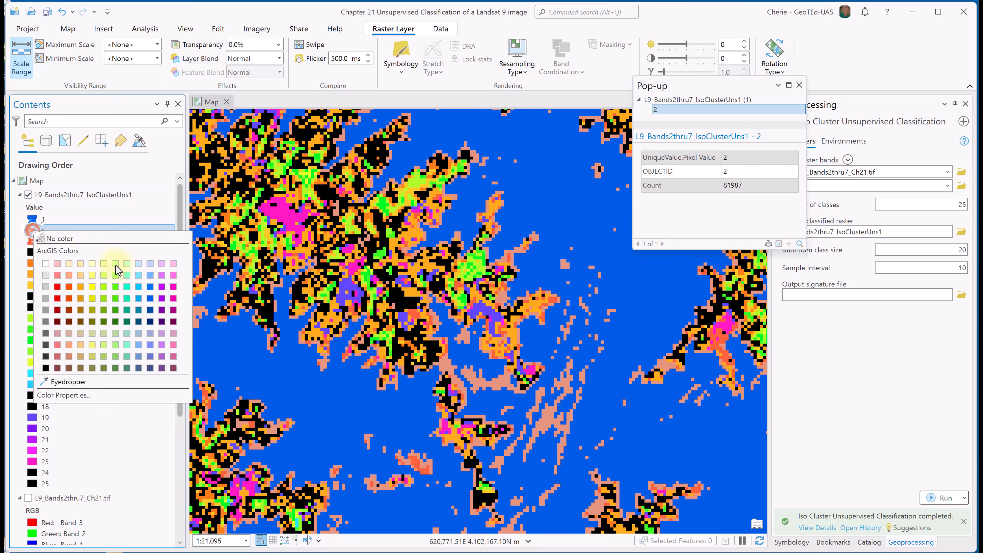
{"action": "left_click", "coordinate": [156, 301]}
{"action": "scroll", "coordinate": [323, 342], "scroll_direction": "down", "scroll_amount": 6}
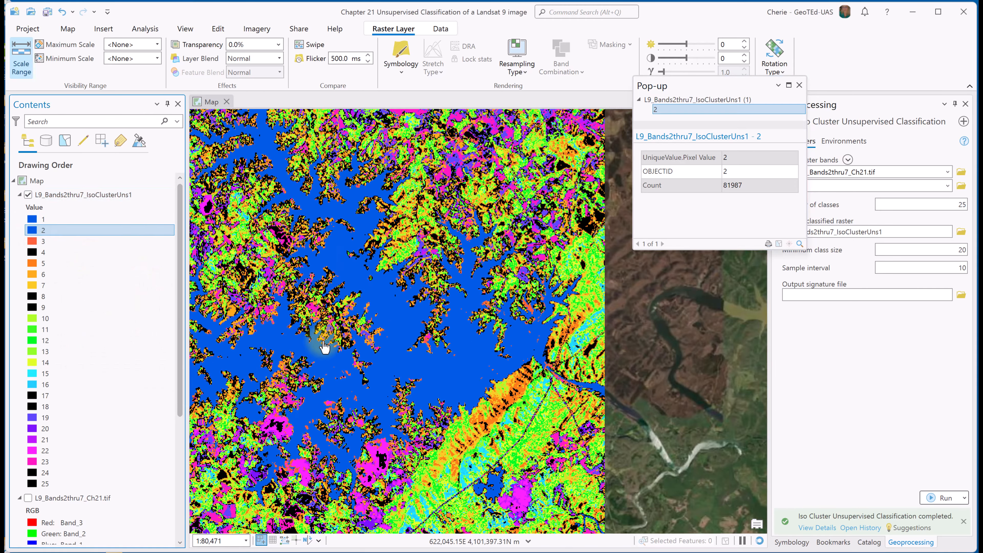
{"action": "left_click_drag", "start_coordinate": [325, 346], "coordinate": [603, 395]}
{"action": "scroll", "coordinate": [520, 389], "scroll_direction": "down", "scroll_amount": 5}
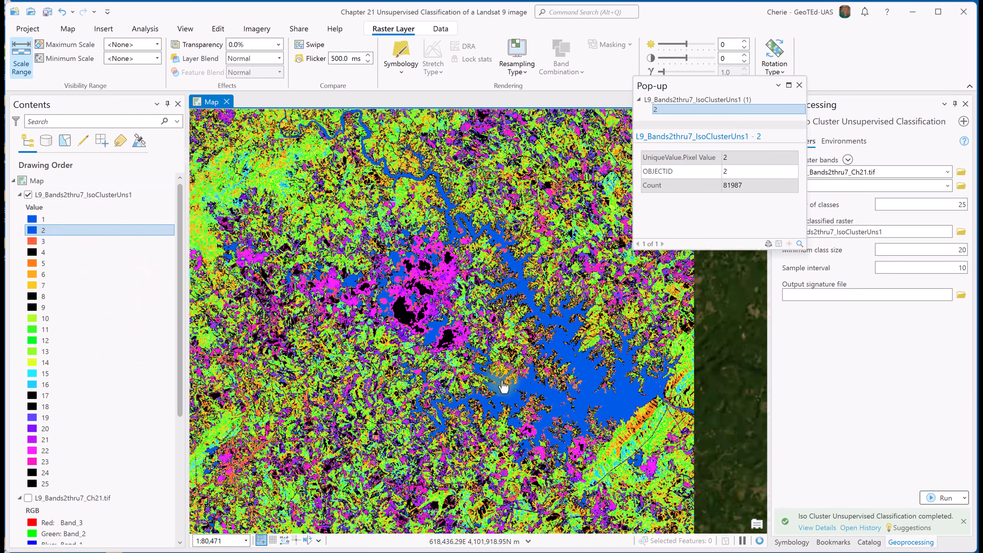
{"action": "scroll", "coordinate": [395, 348], "scroll_direction": "down", "scroll_amount": 2}
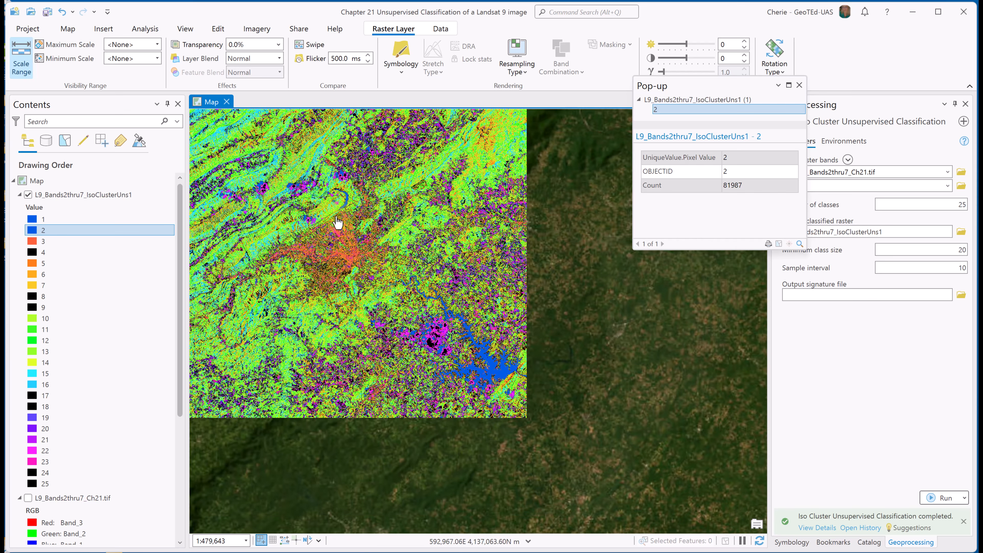
{"action": "left_click_drag", "start_coordinate": [328, 255], "coordinate": [530, 309]}
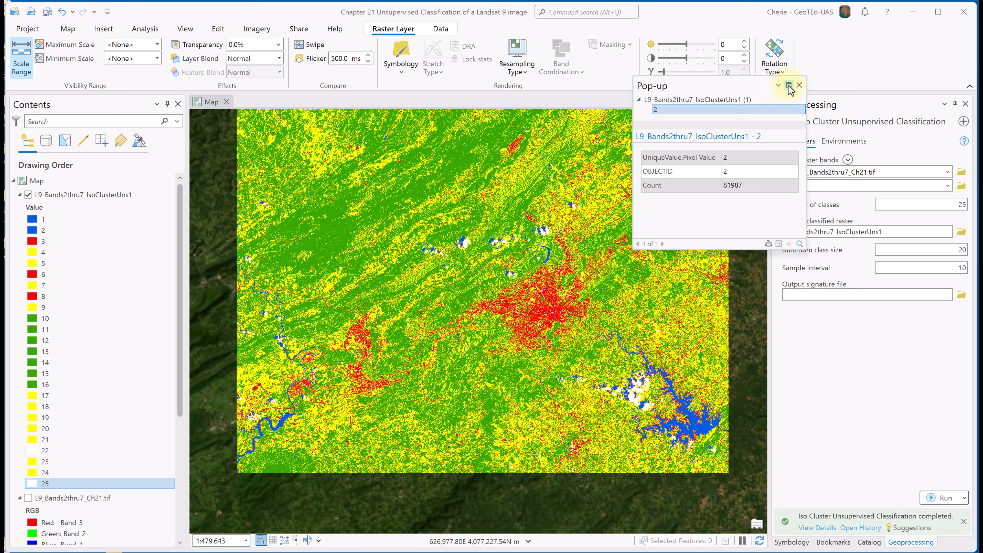
Step: Zoom to the Ch 21 Golf Course bookmark and compare the classified raster with the imagery by hiding and showing it
{"action": "left_click", "coordinate": [799, 85]}
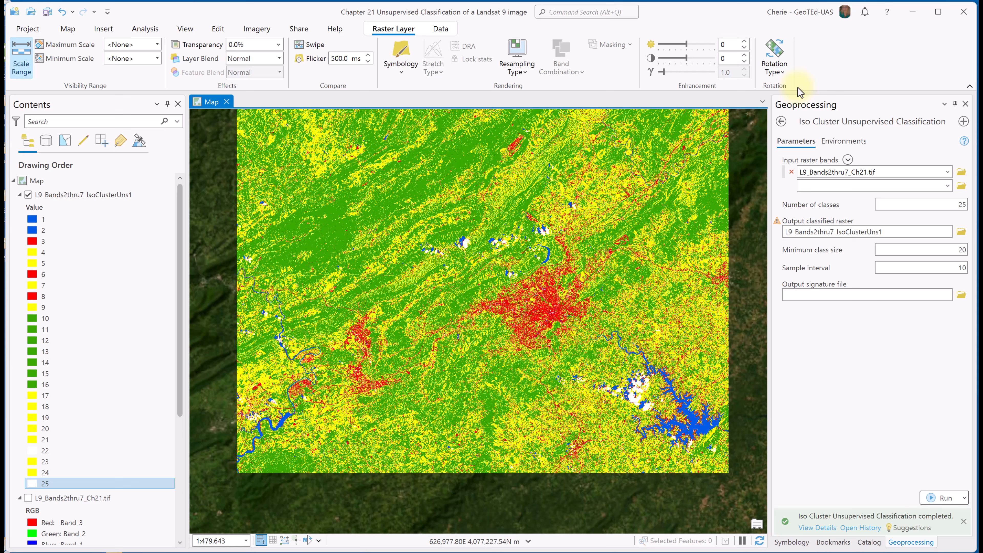
{"action": "left_click", "coordinate": [67, 29]}
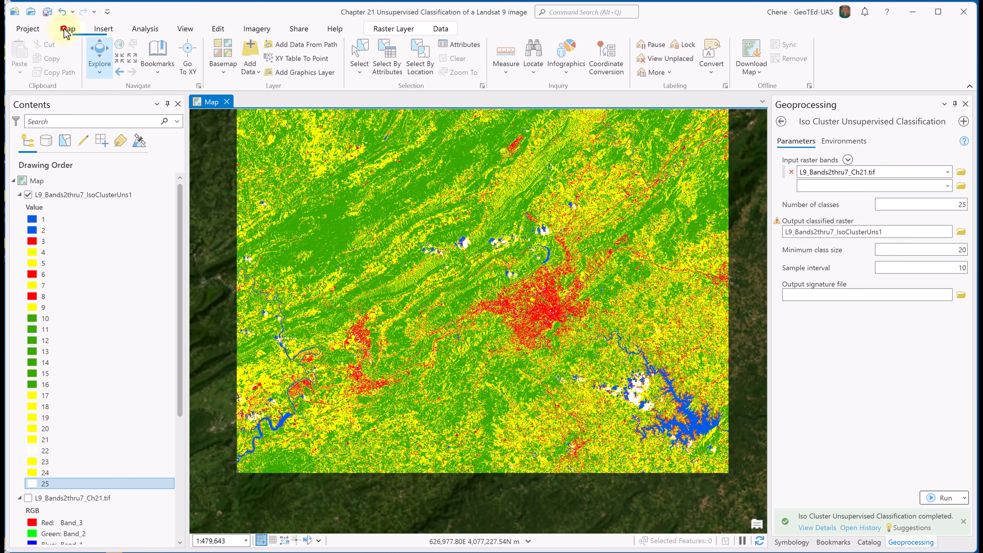
{"action": "left_click", "coordinate": [166, 69]}
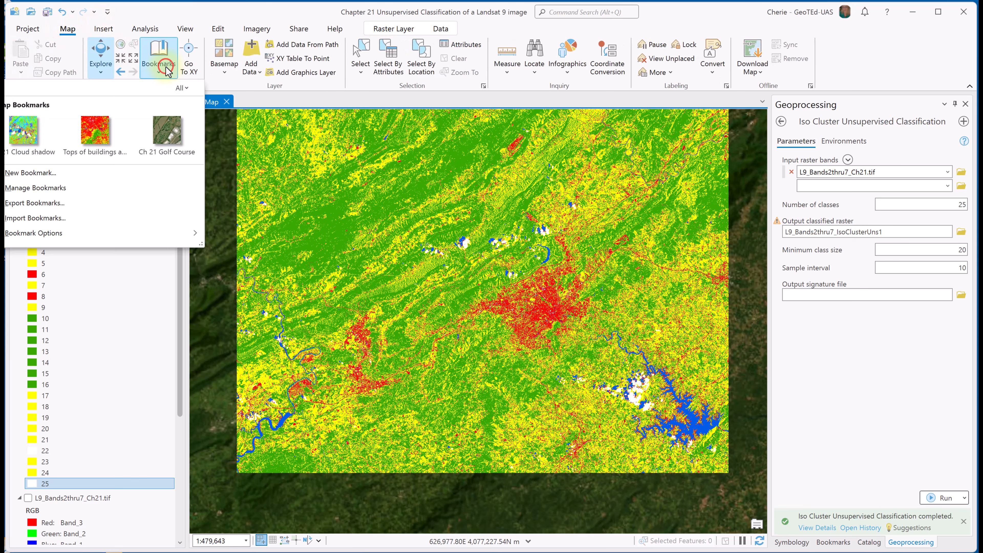
{"action": "left_click", "coordinate": [167, 131]}
{"action": "left_click", "coordinate": [29, 194]}
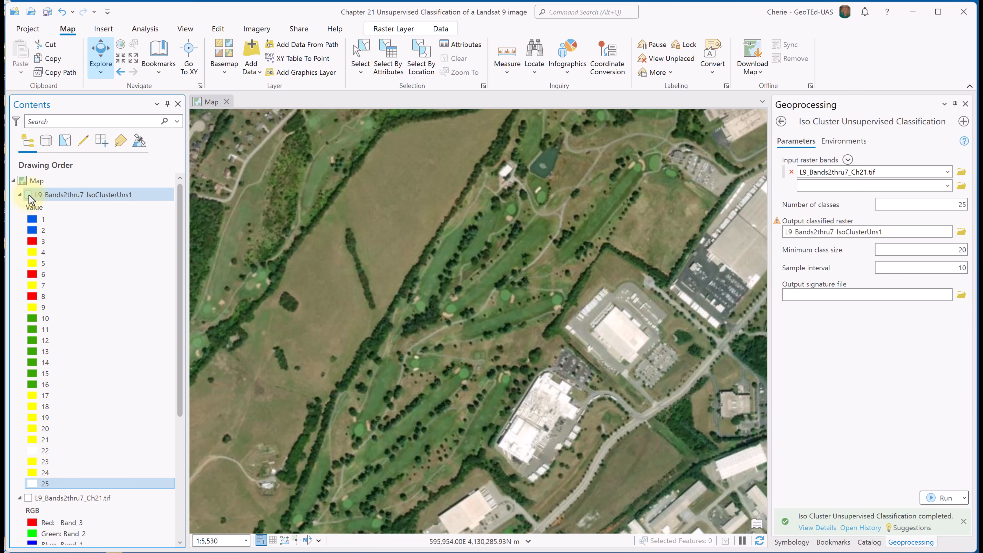
{"action": "left_click", "coordinate": [28, 194]}
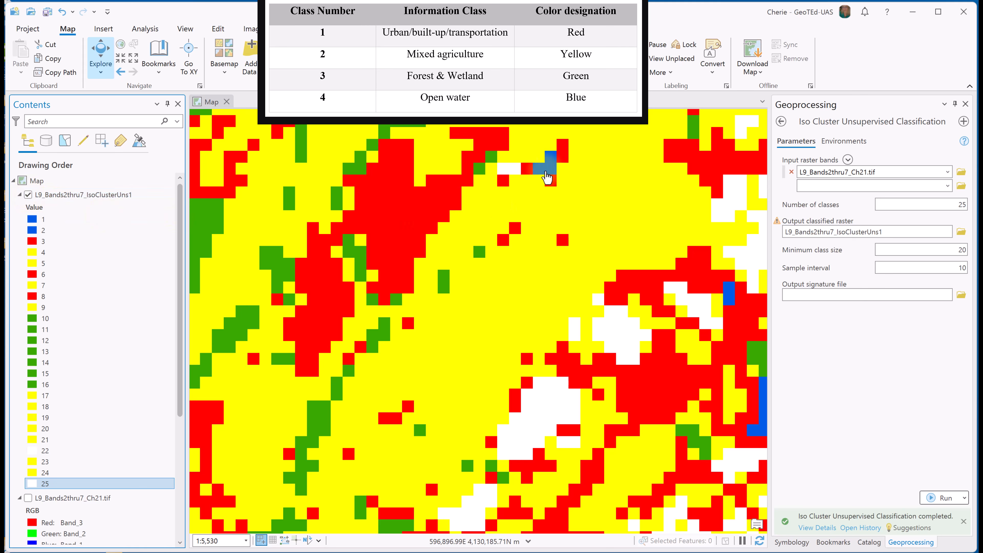
{"action": "left_click", "coordinate": [103, 194]}
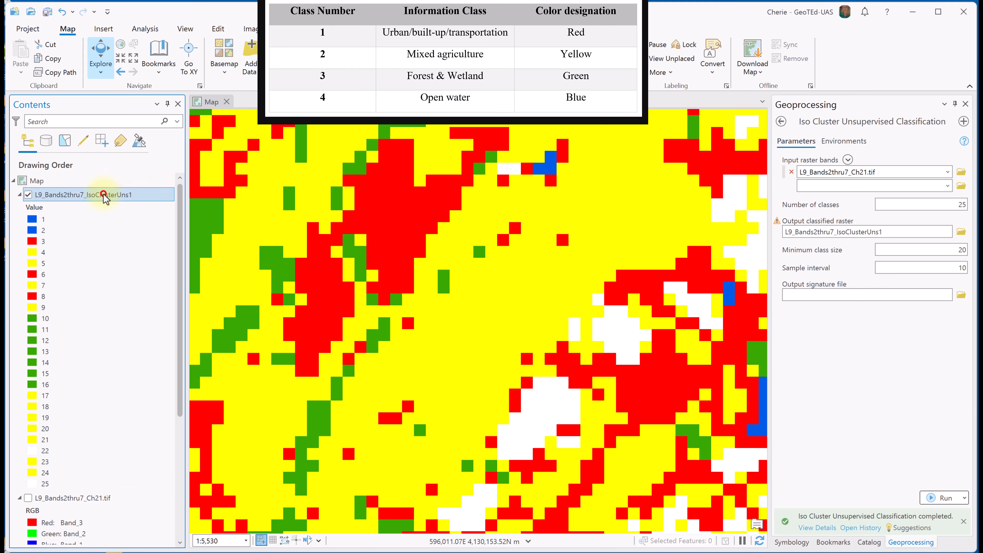
{"action": "left_click", "coordinate": [341, 28]}
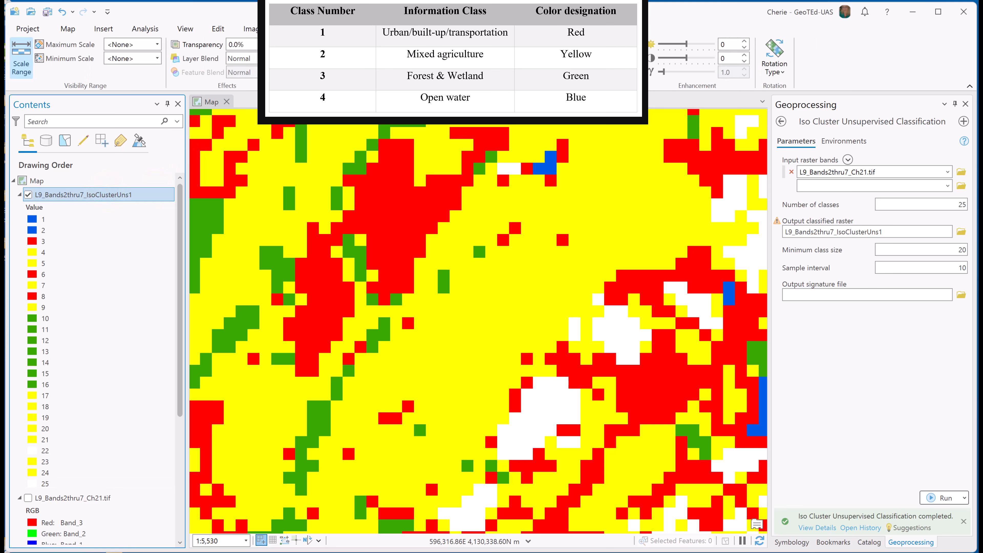
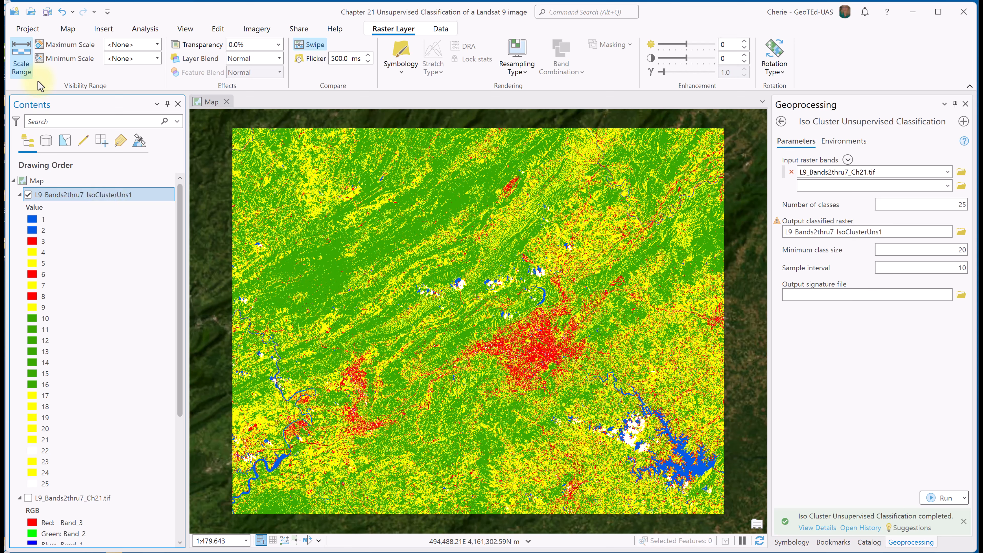
Step: Go to the cloud shadow bookmark and swipe the classified raster over the imagery around the clouds
{"action": "left_click", "coordinate": [68, 31]}
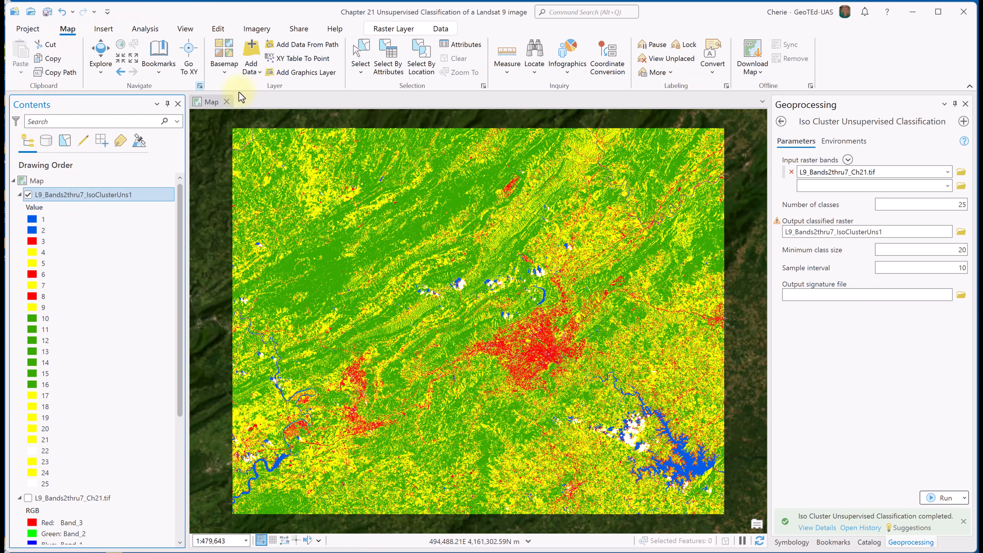
{"action": "left_click", "coordinate": [166, 72]}
{"action": "left_click", "coordinate": [44, 137]}
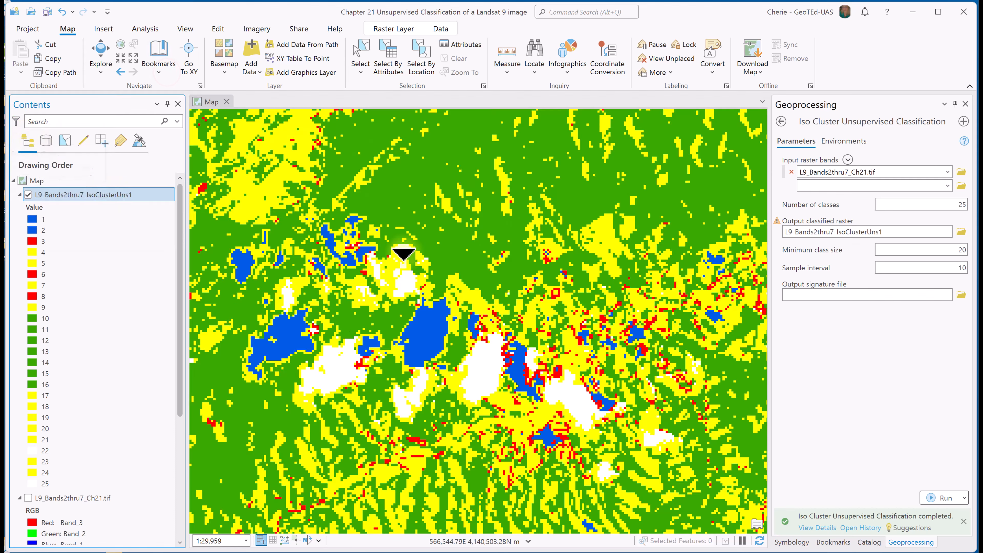
{"action": "left_click_drag", "start_coordinate": [553, 209], "coordinate": [653, 221]}
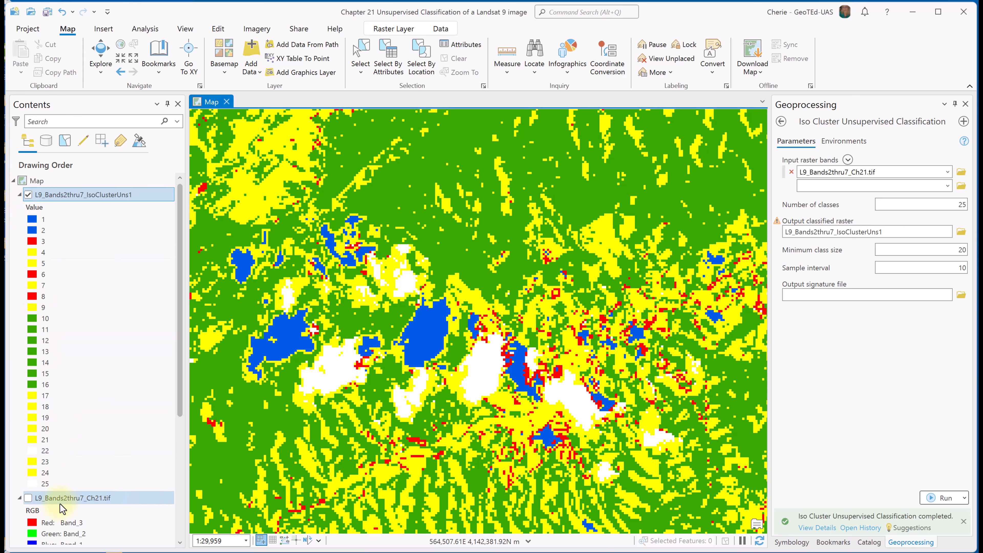
Step: Show the L9_Bands2thru7_Ch21.tif layer, swipe the classified raster over it around the clouds, and return to the full extent
{"action": "scroll", "coordinate": [88, 465], "scroll_direction": "down", "scroll_amount": 1}
{"action": "left_click", "coordinate": [27, 476]}
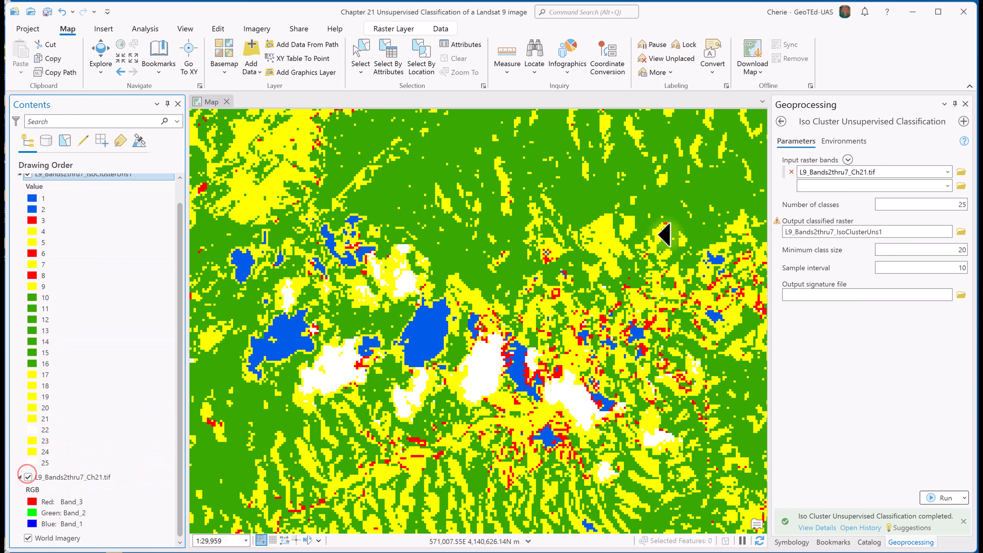
{"action": "left_click_drag", "start_coordinate": [613, 211], "coordinate": [703, 489]}
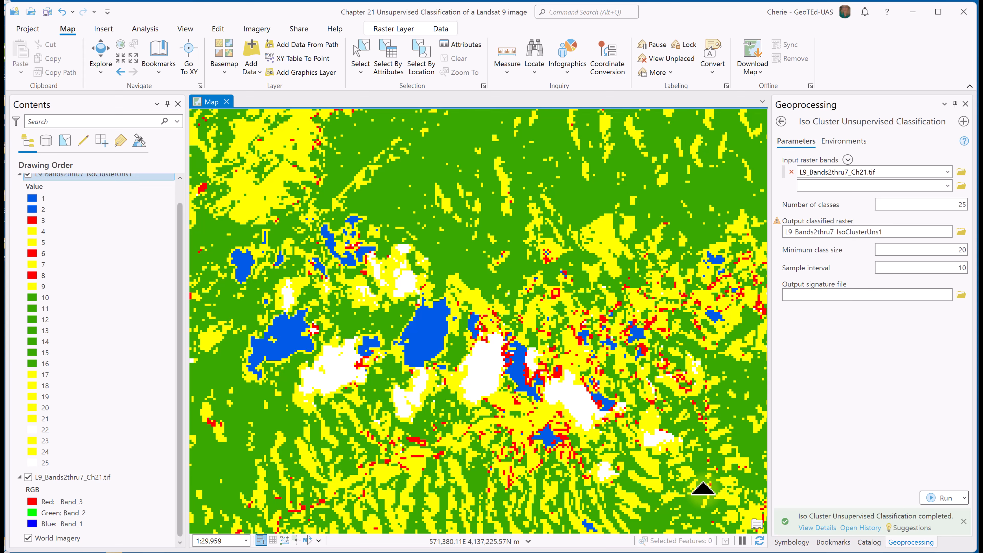
{"action": "right_click", "coordinate": [66, 175]}
{"action": "left_click", "coordinate": [87, 173]}
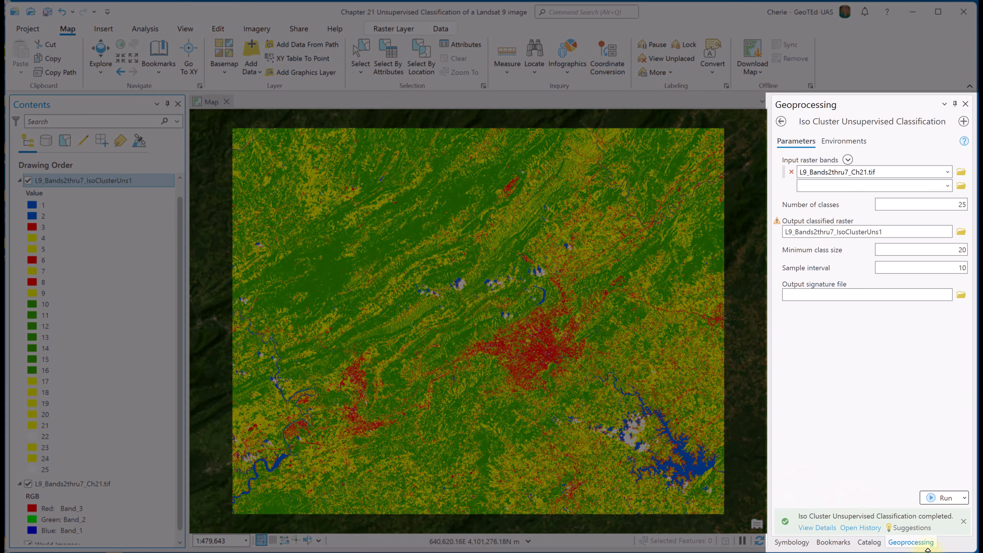
Step: Search the geoprocessing tools for "reclassify" and open the Spatial Analyst Reclassify tool
{"action": "left_click", "coordinate": [781, 122]}
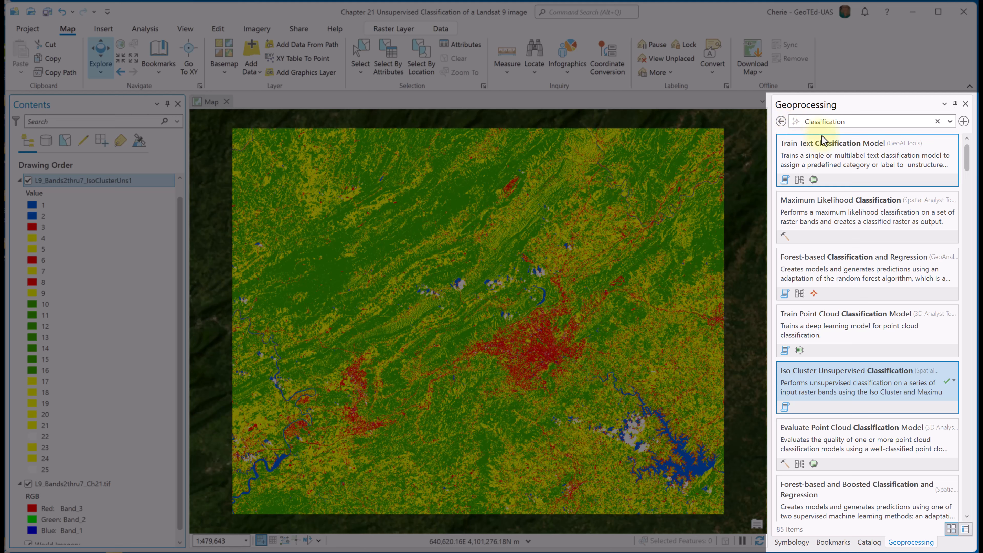
{"action": "left_click", "coordinate": [827, 121]}
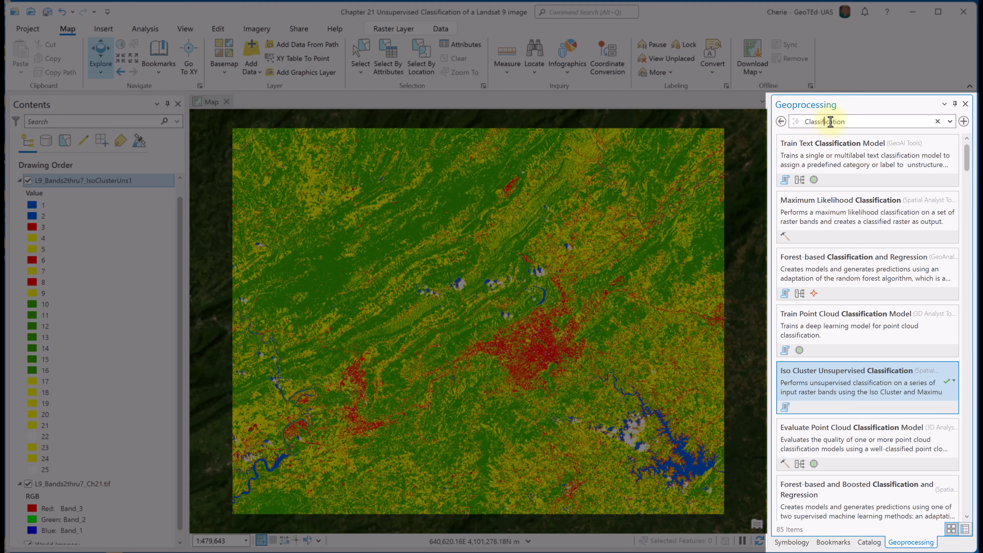
{"action": "double_click", "coordinate": [832, 121]}
{"action": "type", "text": "reclassify"}
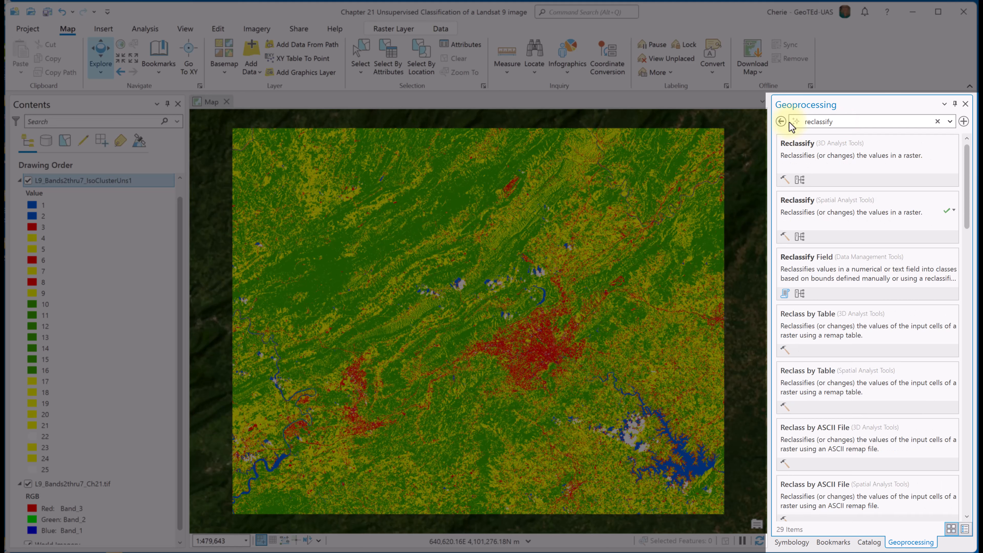
{"action": "left_click", "coordinate": [837, 215]}
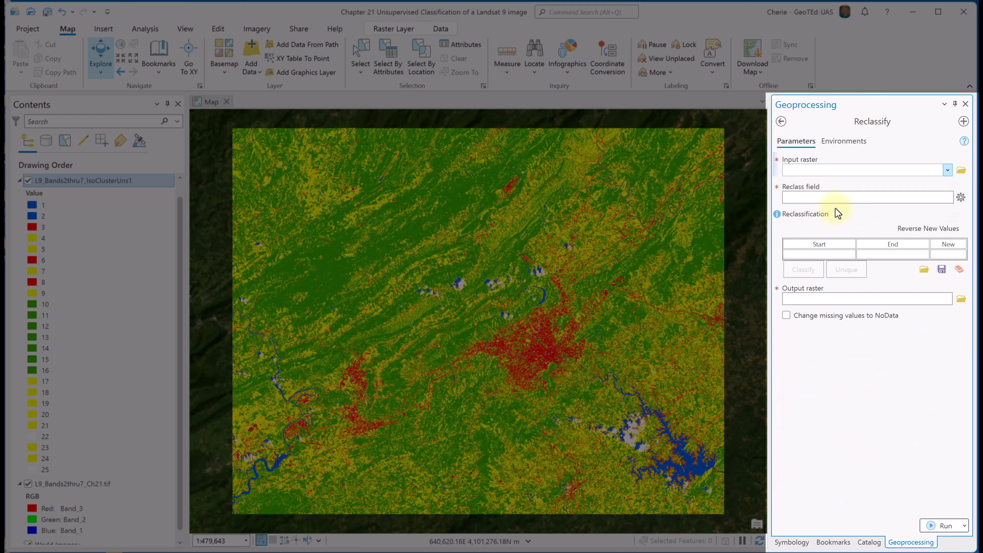
Step: Set L9_Bands2thru7_IsoClusterUns1 as the input raster of the Reclassify tool
{"action": "left_click", "coordinate": [947, 170]}
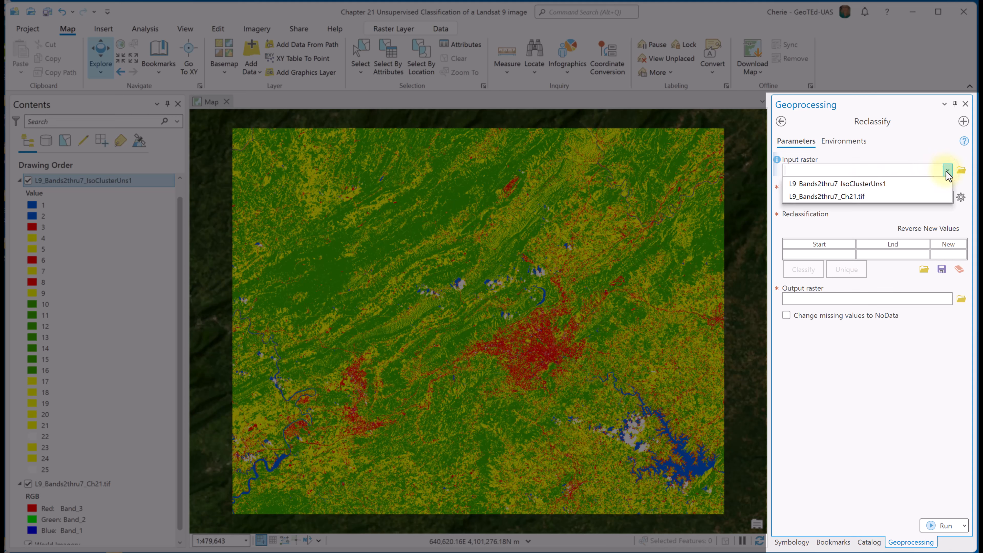
{"action": "left_click", "coordinate": [887, 186]}
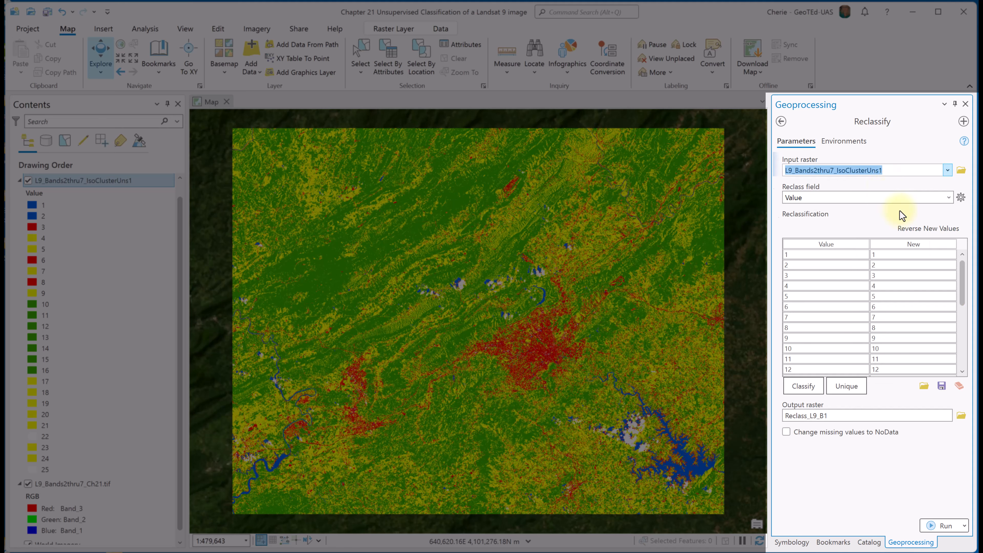
{"action": "mouse_move", "coordinate": [961, 279]}
{"action": "left_mouse_down"}
{"action": "mouse_move", "coordinate": [968, 362]}
{"action": "mouse_move", "coordinate": [968, 274]}
{"action": "left_mouse_up"}
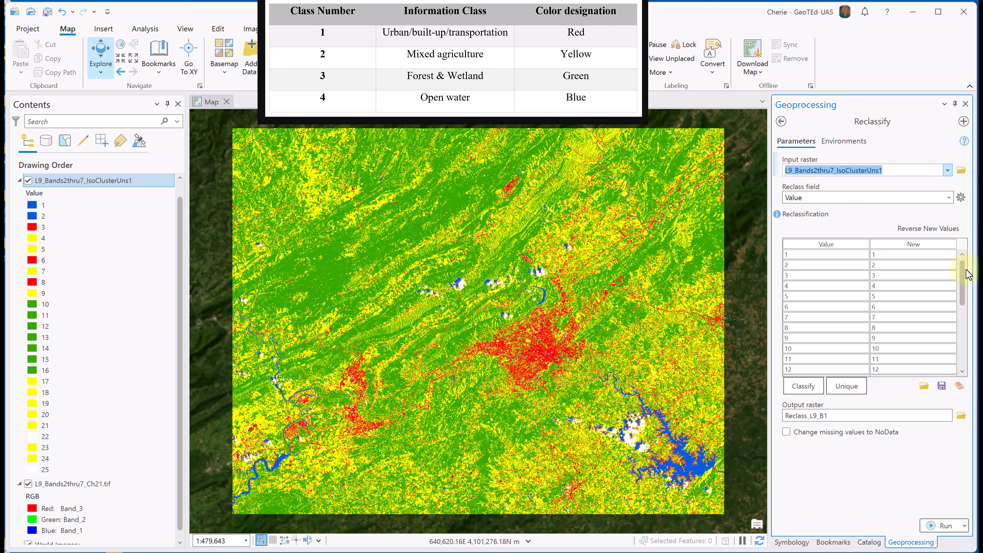
Step: Assign spectral class 1 the new value 4, for open water, in the reclassification table
{"action": "left_click", "coordinate": [41, 207]}
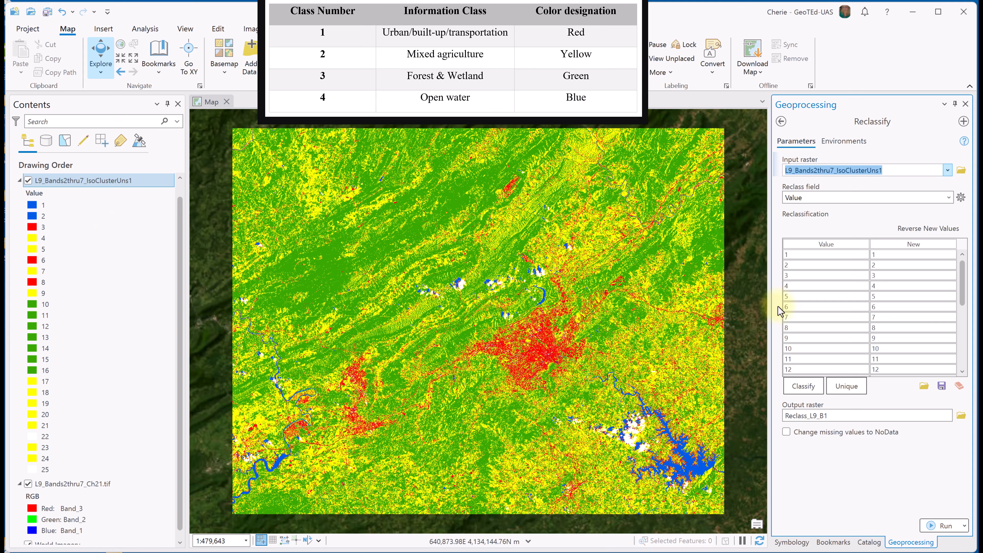
{"action": "left_click", "coordinate": [893, 257]}
{"action": "left_click", "coordinate": [886, 255]}
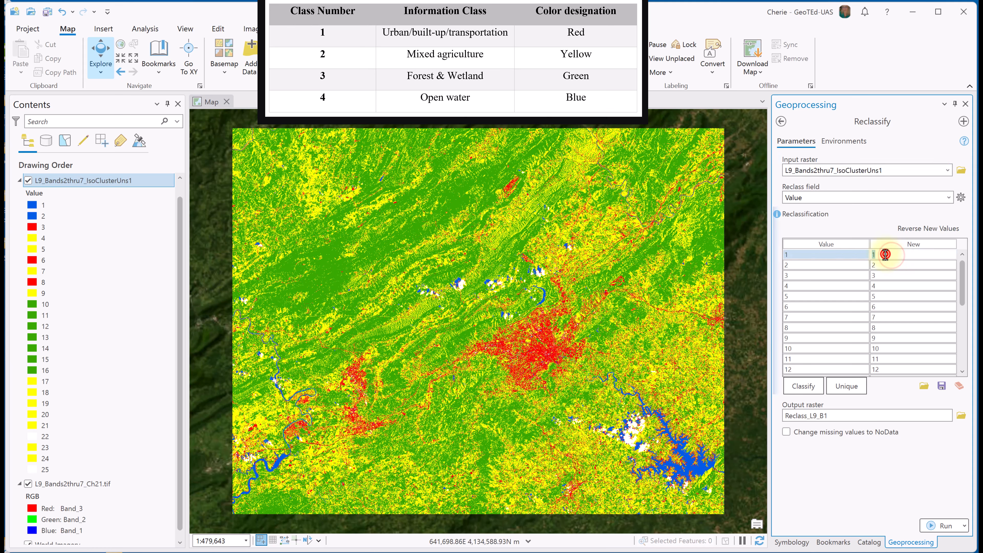
{"action": "type", "text": "4"}
{"action": "key", "text": "Return"}
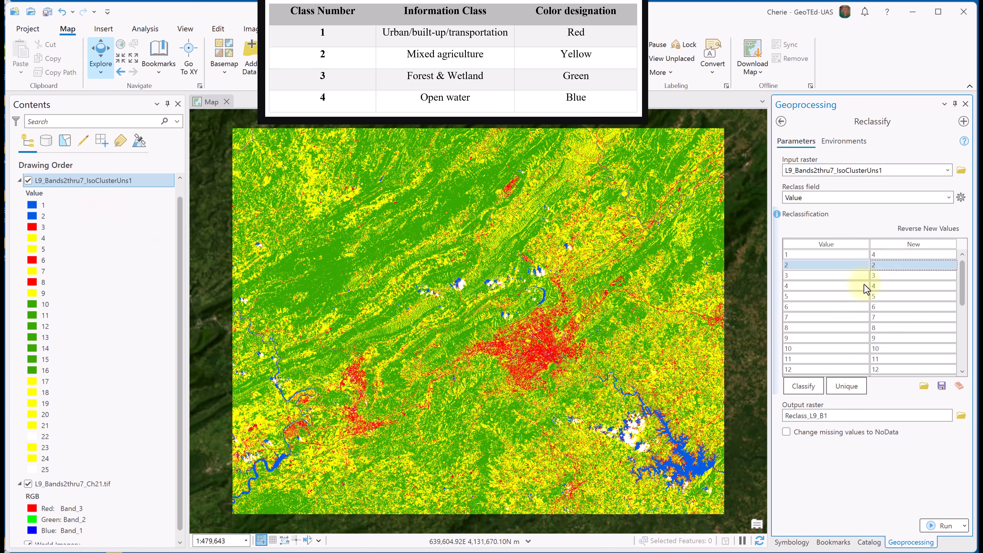
Step: Assign new value 4 to spectral class 2 and new value 1 to spectral class 3 in the reclassification table
{"action": "left_click", "coordinate": [876, 265]}
{"action": "type", "text": "4"}
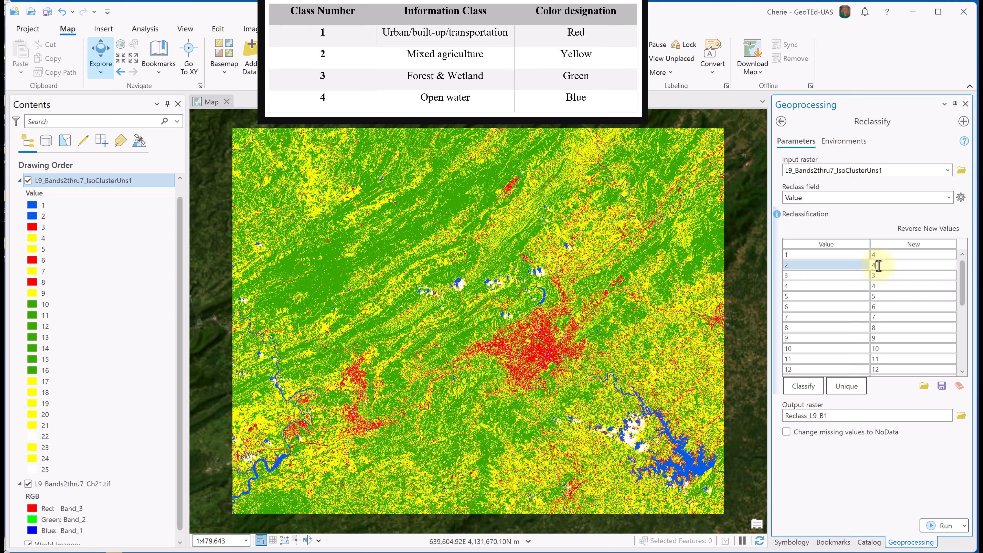
{"action": "key", "text": "Return"}
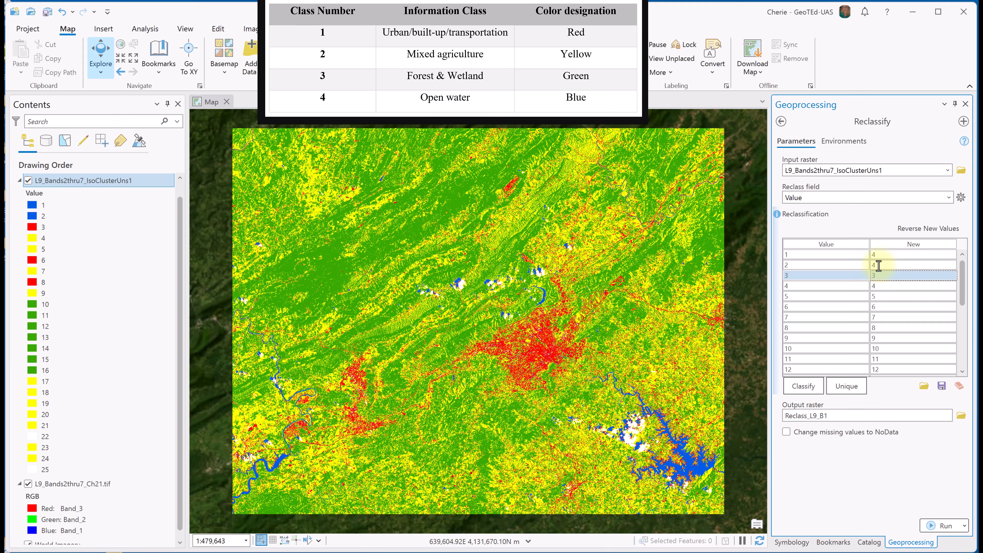
{"action": "left_click", "coordinate": [883, 274]}
{"action": "type", "text": "1"}
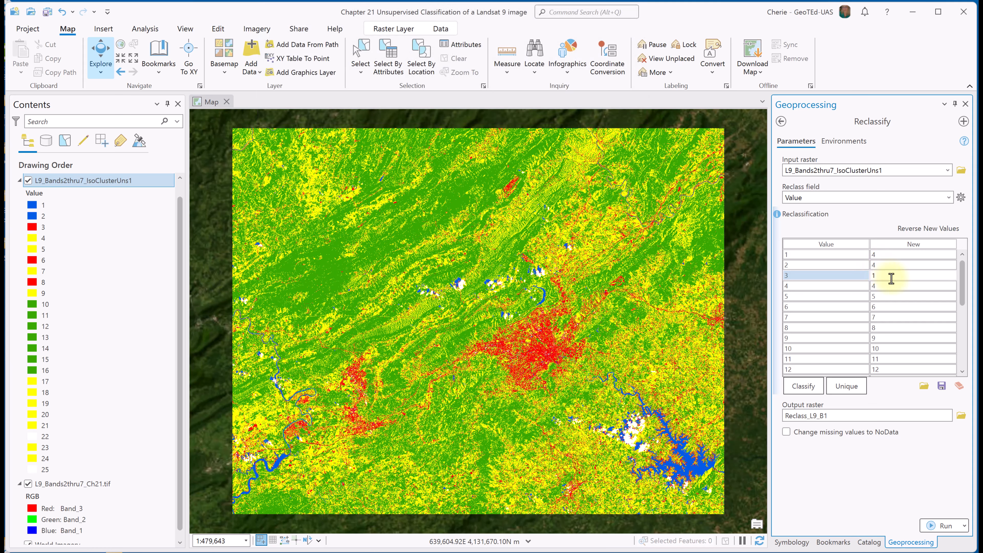
Step: Assign spectral class 25 the new value 5 in the reclassification table and run the Reclassify tool with output Reclass_L9_B1
{"action": "scroll", "coordinate": [898, 284], "scroll_direction": "down", "scroll_amount": 1}
{"action": "scroll", "coordinate": [902, 289], "scroll_direction": "up", "scroll_amount": 1}
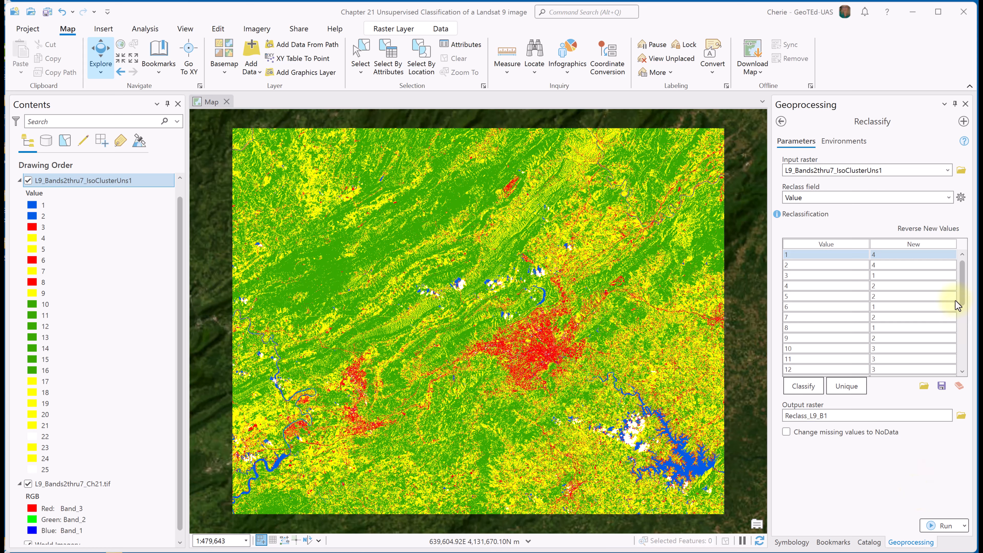
{"action": "left_click_drag", "start_coordinate": [960, 285], "coordinate": [962, 366]}
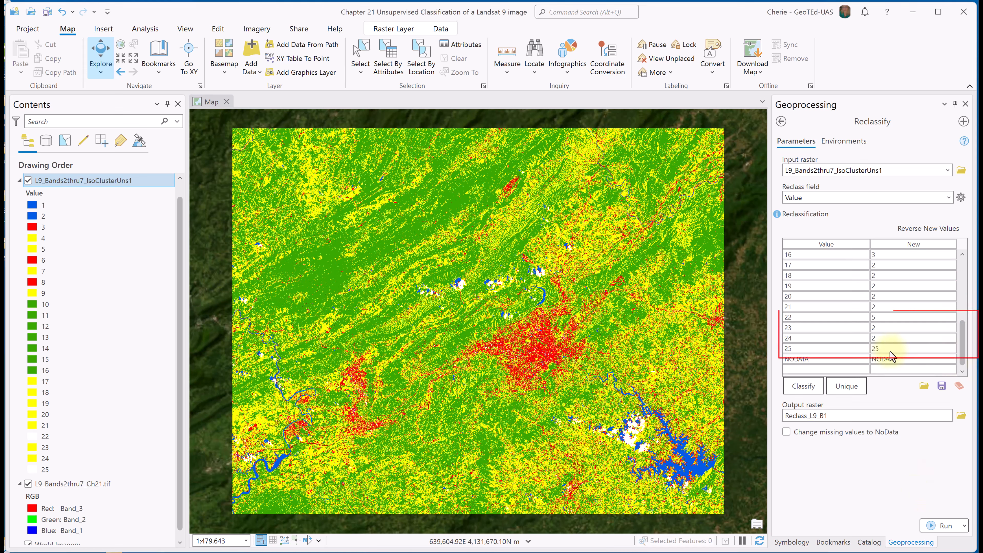
{"action": "left_click", "coordinate": [53, 469]}
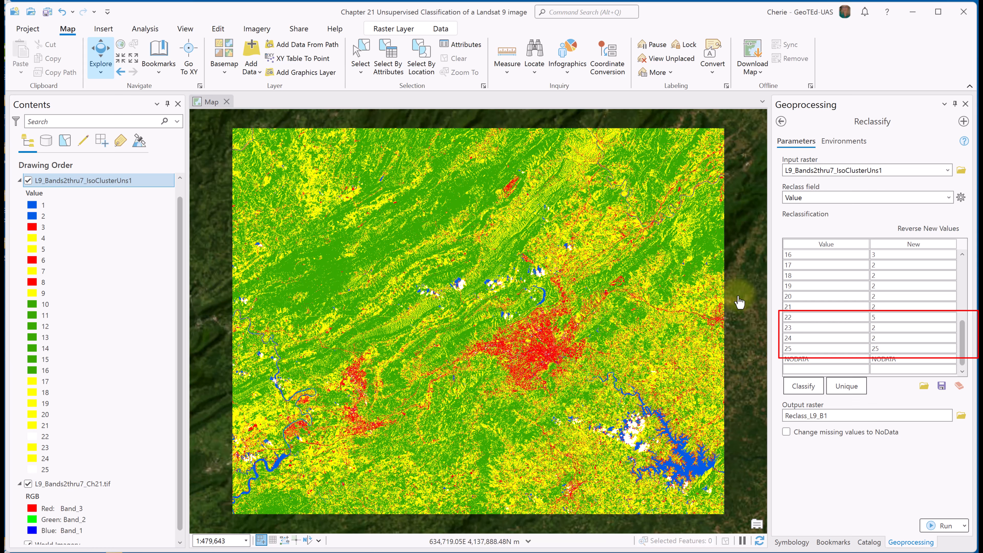
{"action": "left_click", "coordinate": [881, 349]}
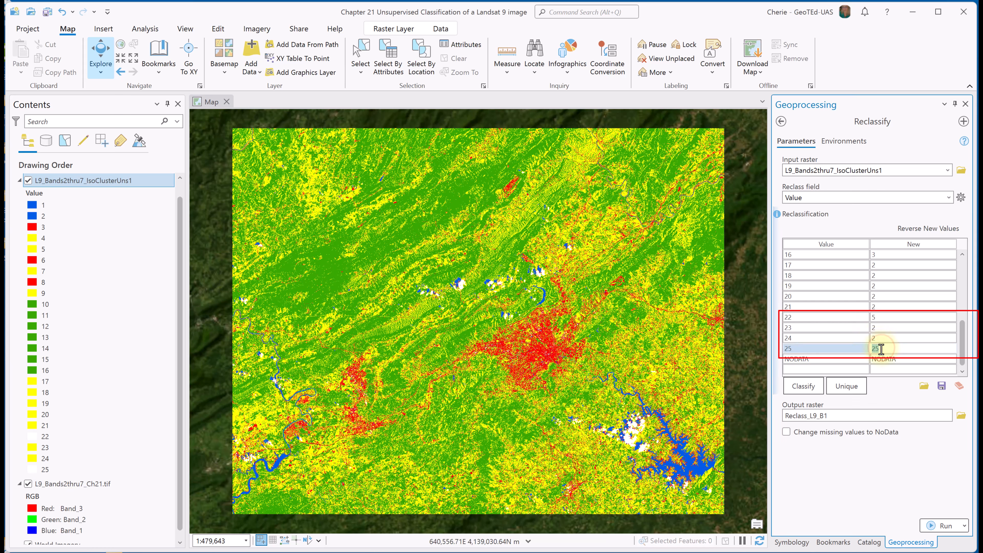
{"action": "type", "text": "5"}
{"action": "left_click", "coordinate": [884, 317]}
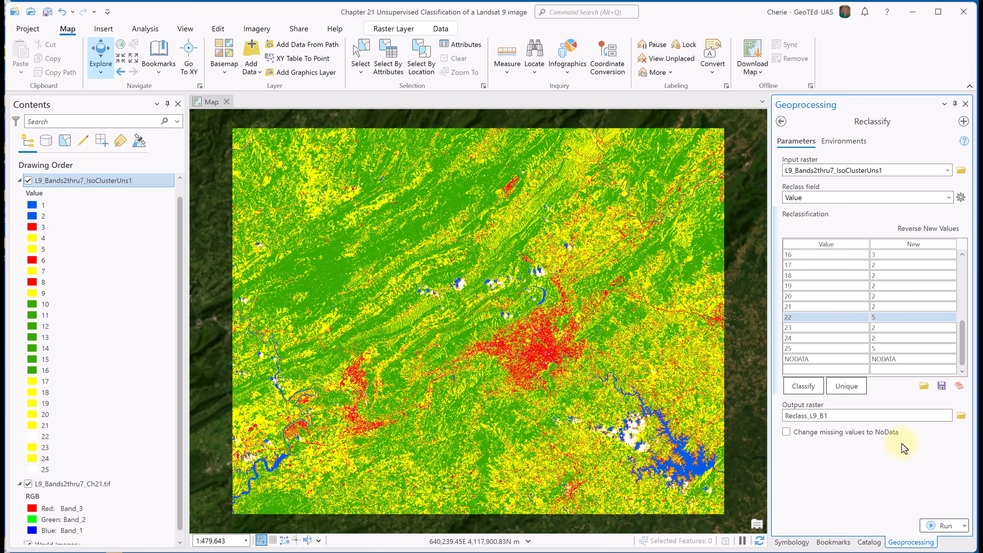
{"action": "left_click", "coordinate": [934, 527]}
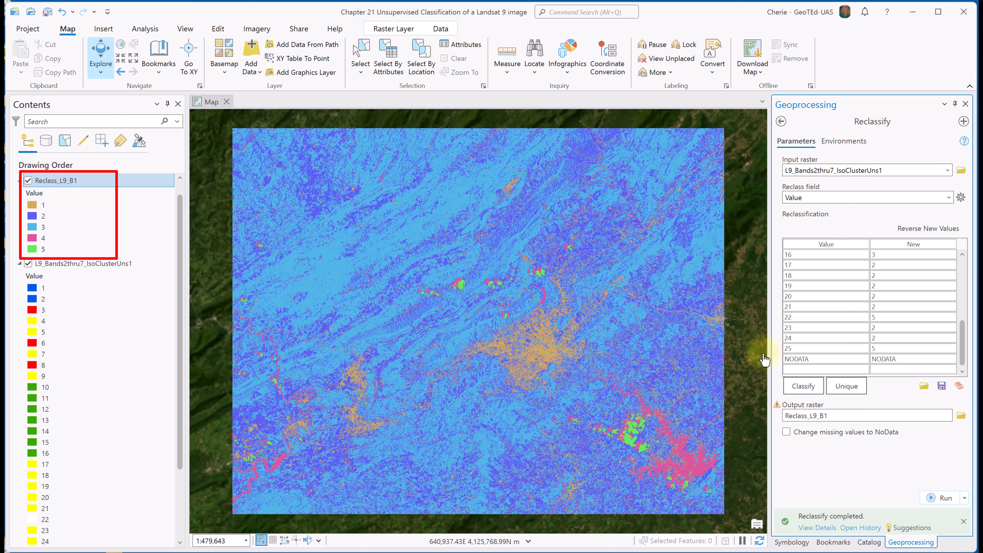
Step: In the symbology of the Reclass_L9_B1 layer, label value 1 as Urban and colour it red
{"action": "left_click", "coordinate": [65, 180]}
{"action": "left_click", "coordinate": [791, 542]}
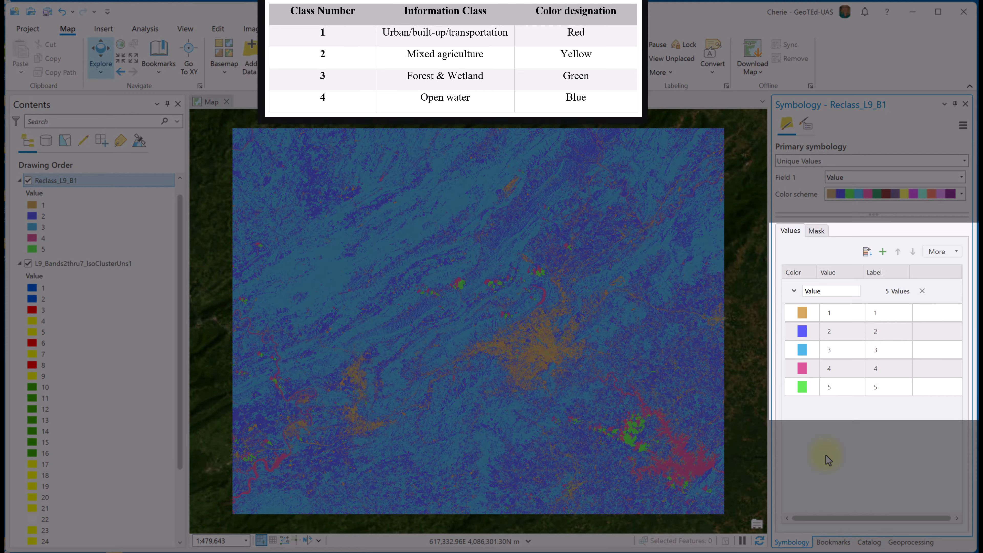
{"action": "left_click", "coordinate": [828, 314]}
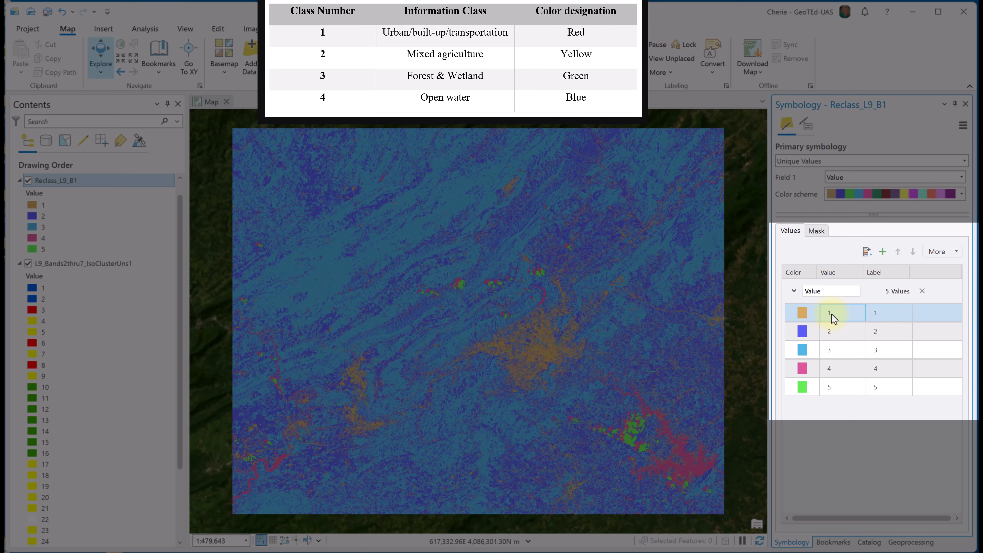
{"action": "left_click", "coordinate": [880, 314]}
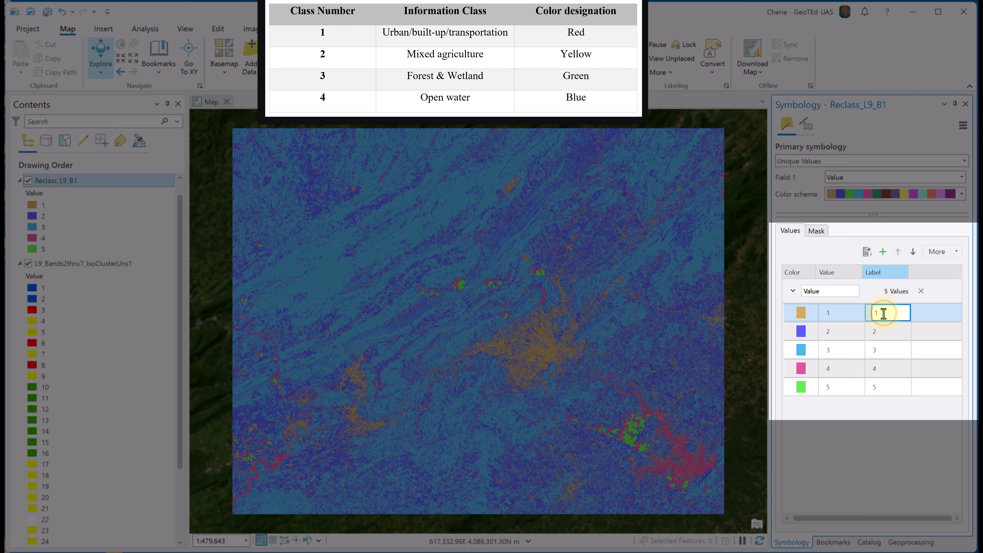
{"action": "type", "text": "Urban"}
{"action": "right_click", "coordinate": [803, 315]}
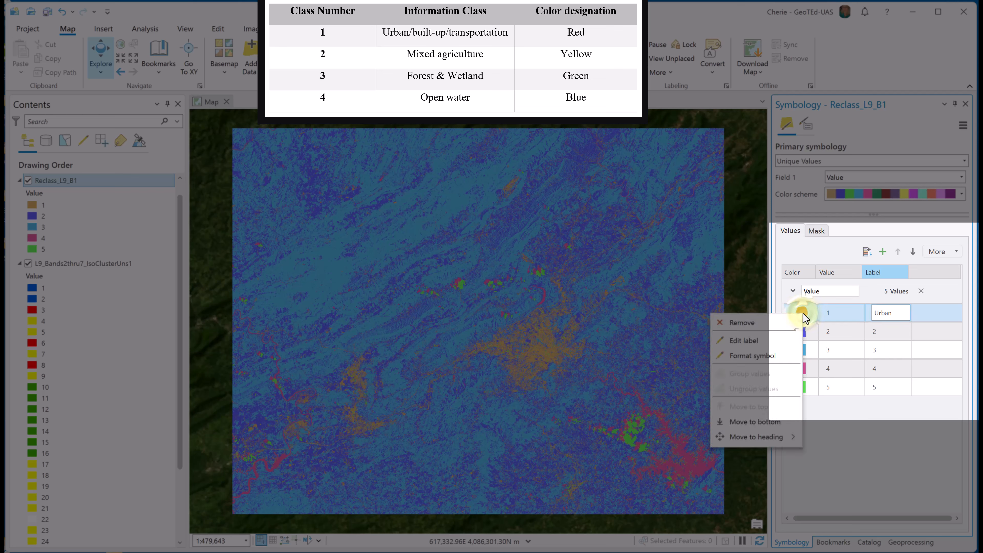
{"action": "left_click", "coordinate": [803, 314]}
{"action": "left_click", "coordinate": [802, 313]}
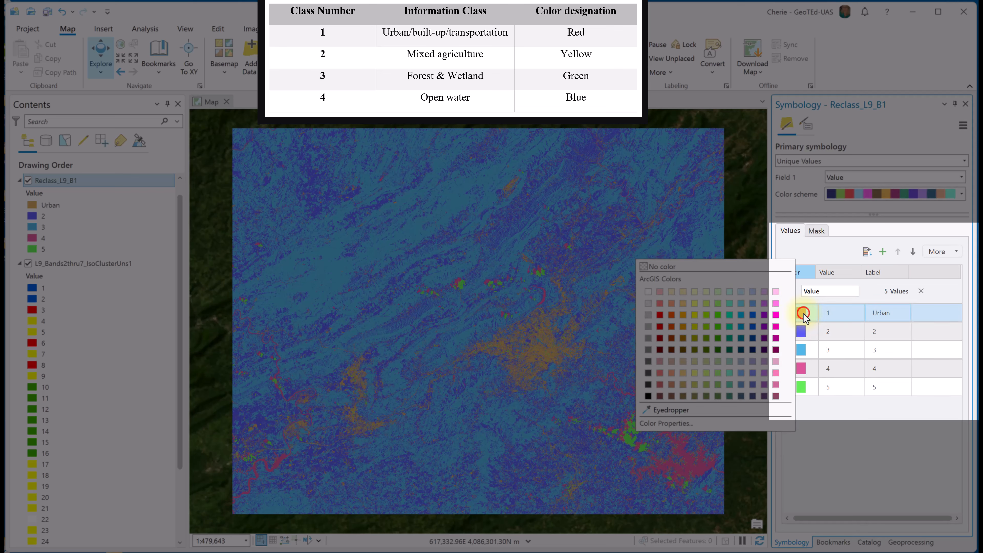
{"action": "left_click", "coordinate": [659, 314]}
Step: Label value 2 of the reclassified raster as Agriculture and colour it yellow
{"action": "left_click", "coordinate": [879, 333]}
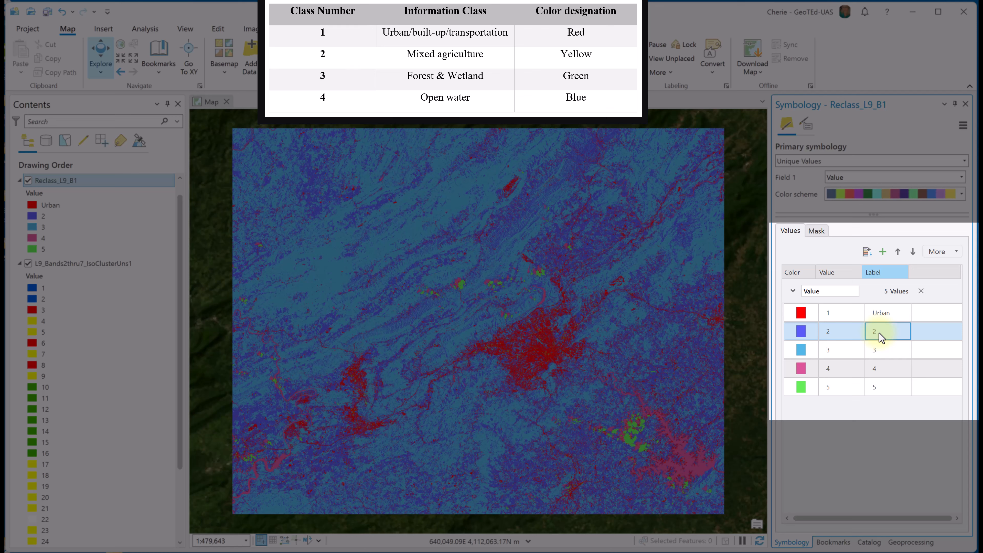
{"action": "left_click", "coordinate": [880, 333]}
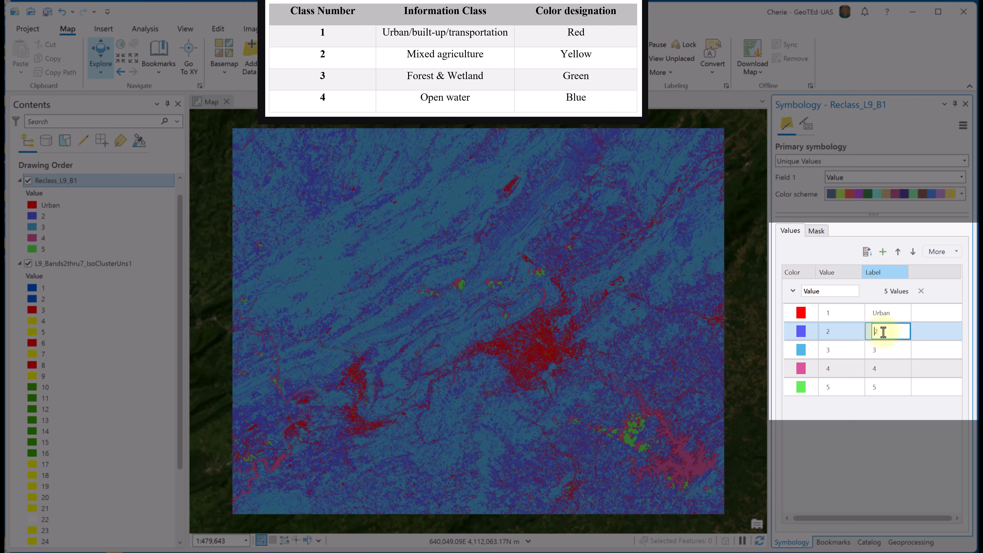
{"action": "key", "text": "Delete"}
{"action": "type", "text": "Agriculture"}
{"action": "left_click", "coordinate": [802, 333]}
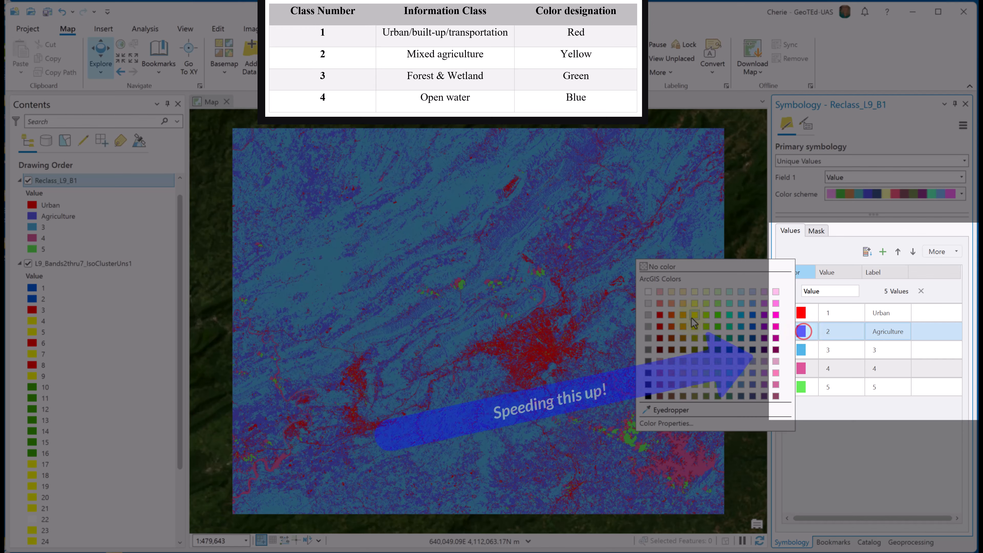
{"action": "left_click", "coordinate": [693, 316]}
Step: Label value 3 of the reclassified raster as Forest and colour it green
{"action": "left_click", "coordinate": [883, 353]}
{"action": "left_click", "coordinate": [883, 353]}
{"action": "type", "text": "Forest"}
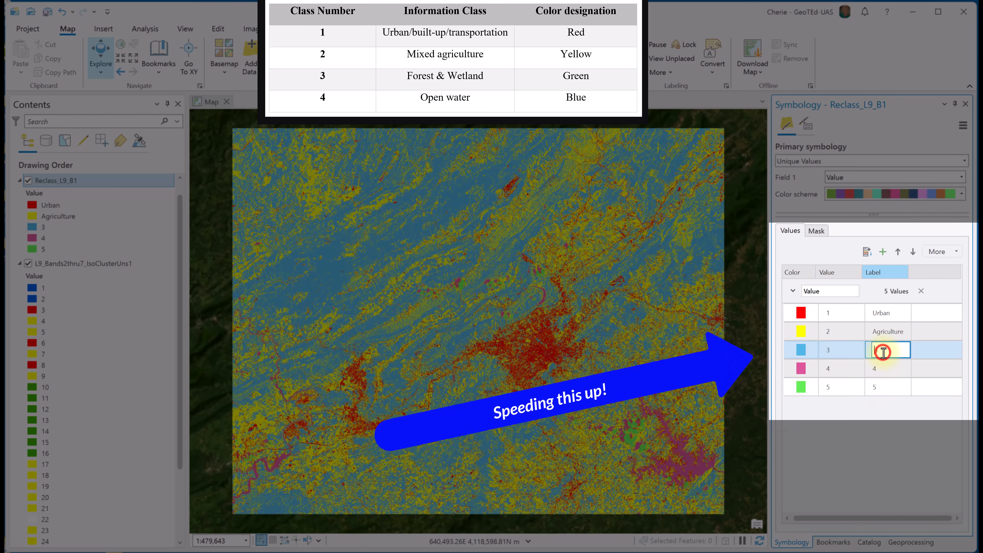
{"action": "left_click", "coordinate": [801, 349]}
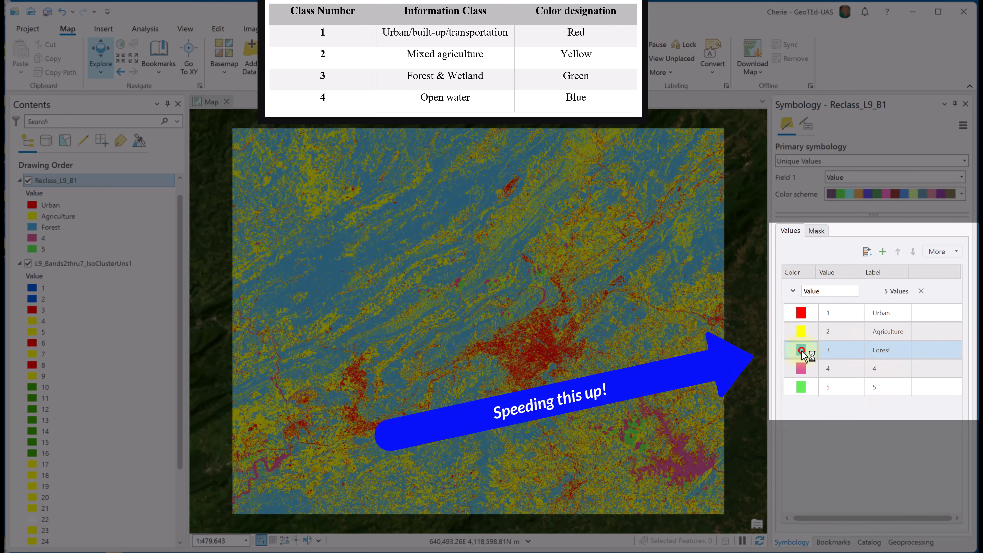
{"action": "left_click", "coordinate": [718, 326]}
Step: Label value 4 of the reclassified raster as Water and colour it blue
{"action": "left_click", "coordinate": [876, 368]}
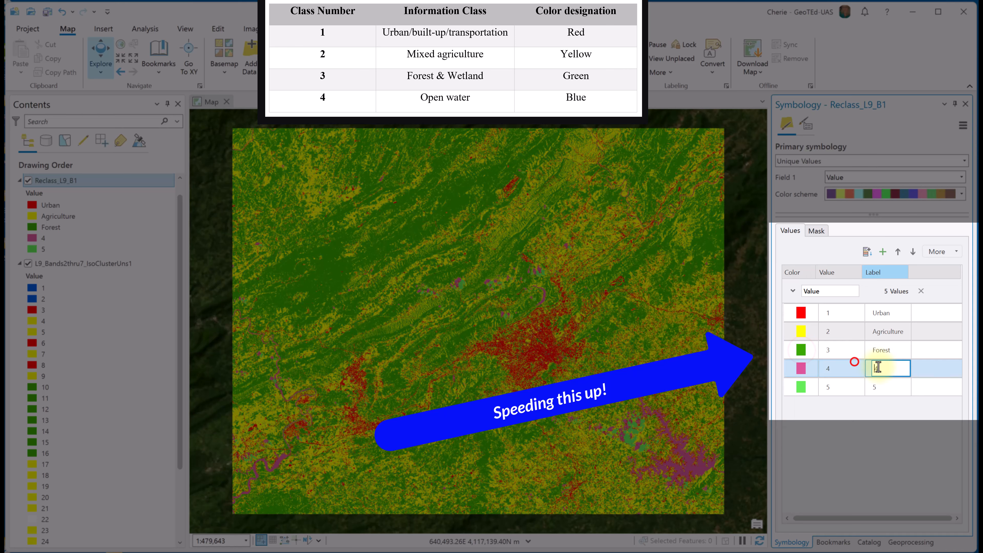
{"action": "type", "text": "Water"}
{"action": "left_click", "coordinate": [801, 370]}
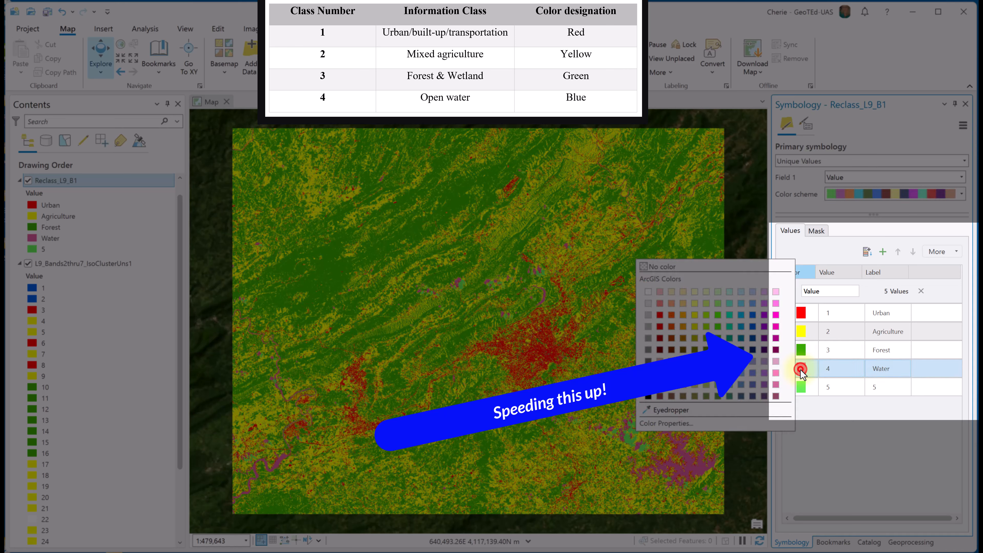
{"action": "left_click", "coordinate": [749, 316]}
Step: Label value 5 of the reclassified raster as Clouds and colour it white
{"action": "left_click", "coordinate": [875, 387]}
{"action": "type", "text": "Clouds"}
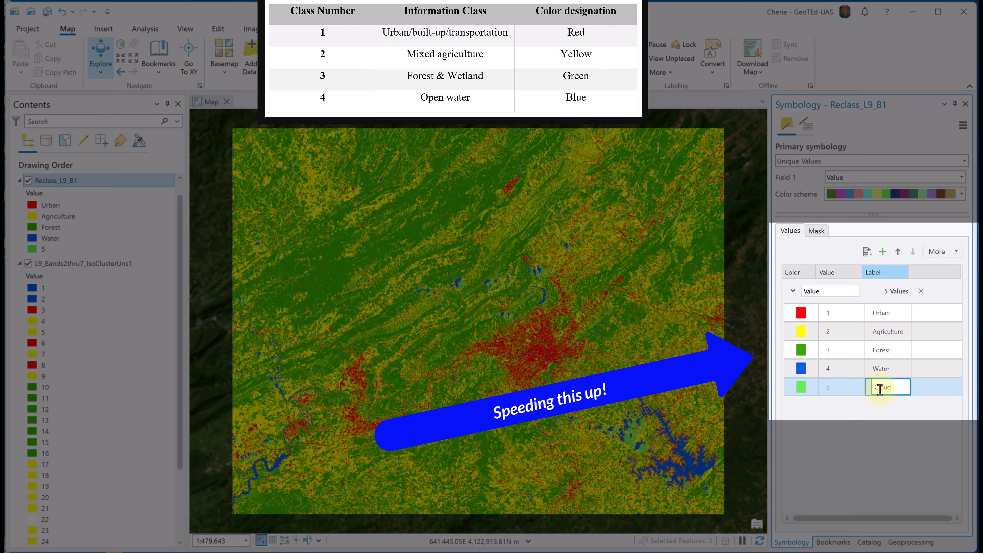
{"action": "left_click", "coordinate": [801, 387]}
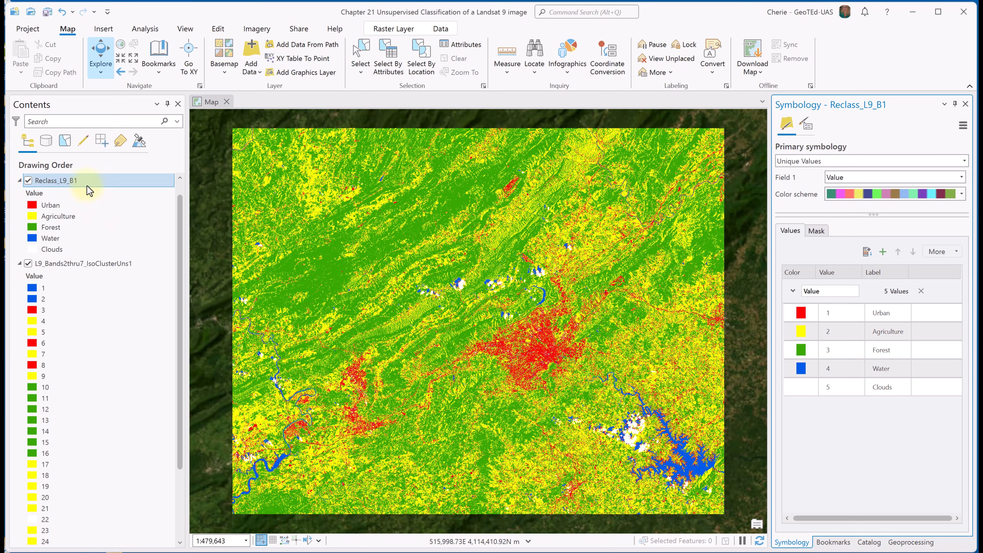
Step: Toggle the Reclass_L9_B1 layer off and on to compare it with the 25-class raster, and open its attribute table
{"action": "left_click", "coordinate": [27, 180]}
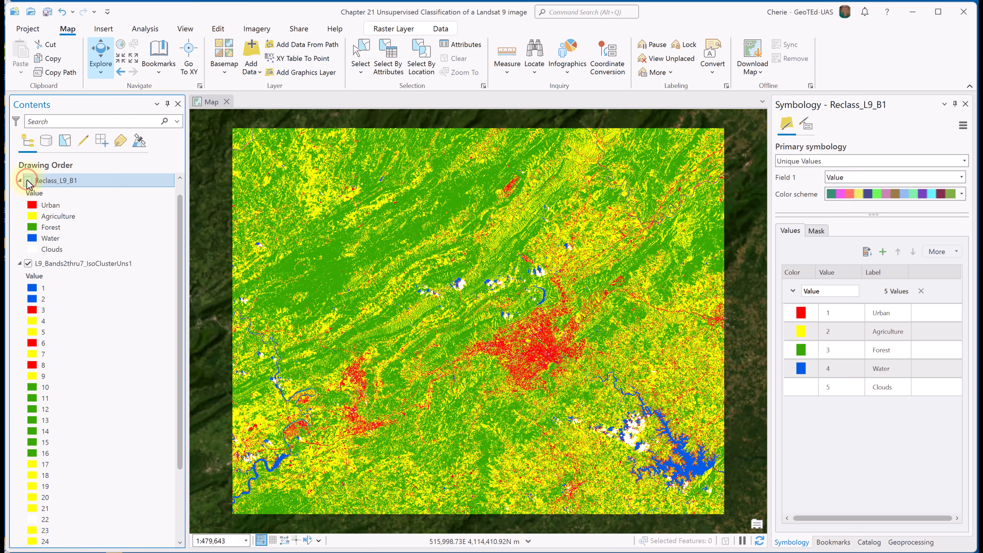
{"action": "left_click", "coordinate": [28, 181]}
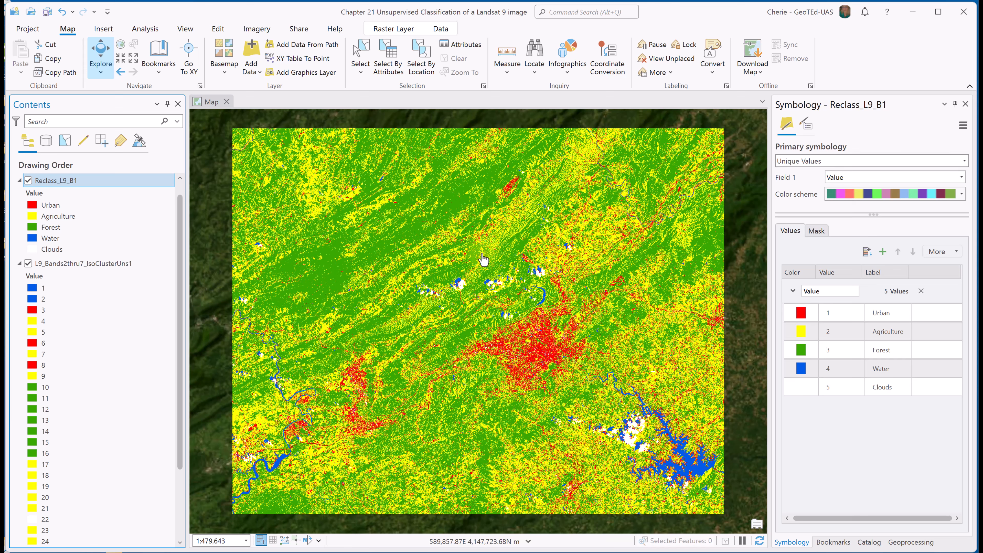
{"action": "right_click", "coordinate": [56, 182]}
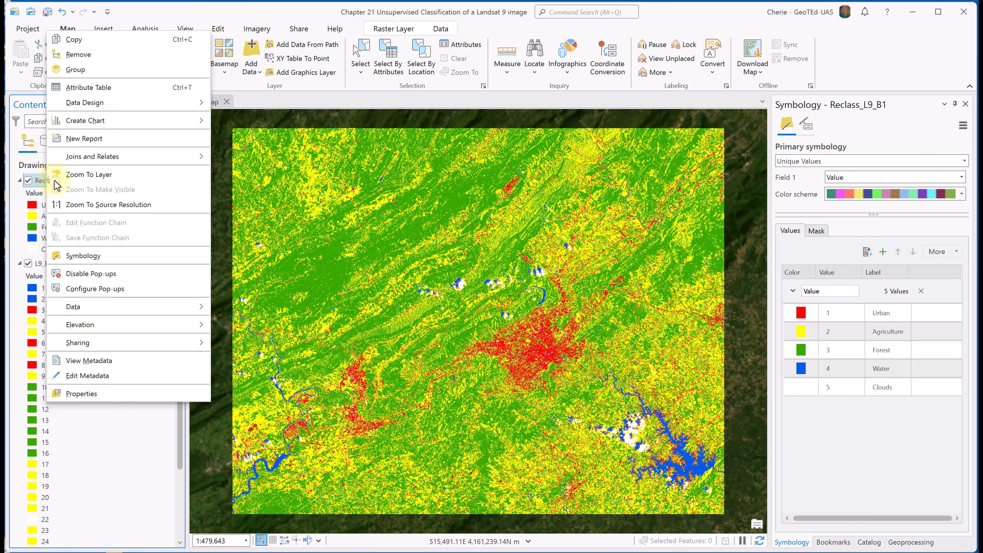
{"action": "left_click", "coordinate": [89, 91]}
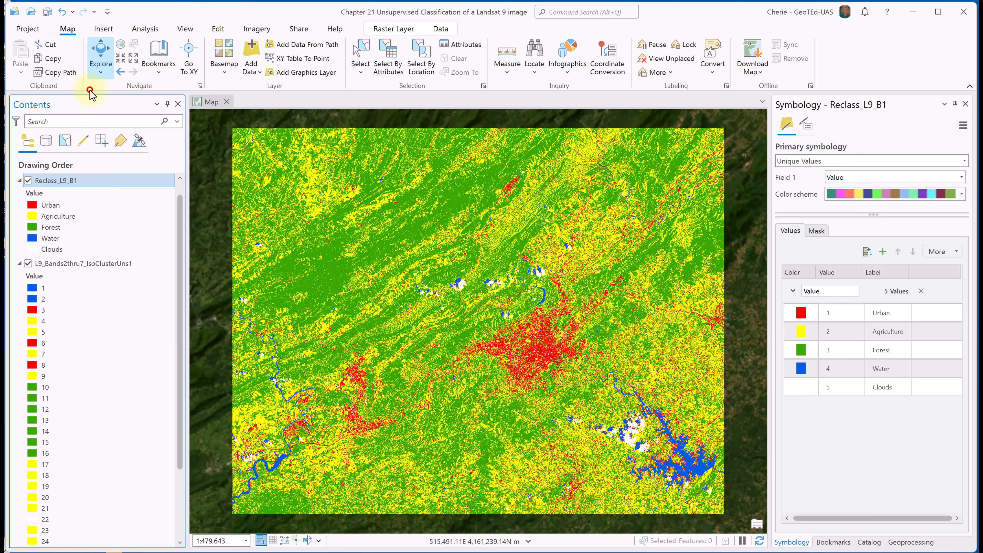